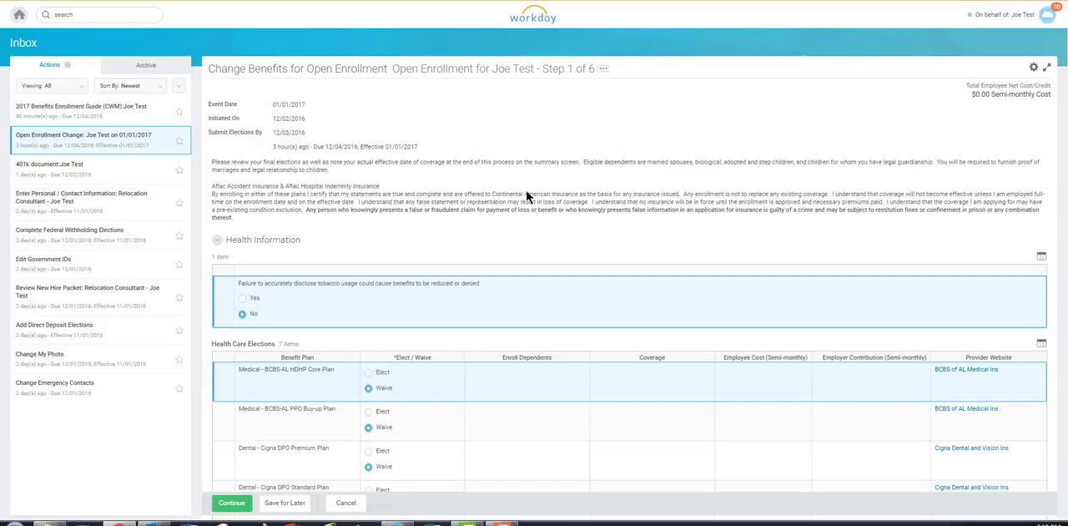
- Elect the Medical - BCBS-AL PPO Buy-up Plan with Employee + Spouse coverage
scroll(474, 193, down, 3)
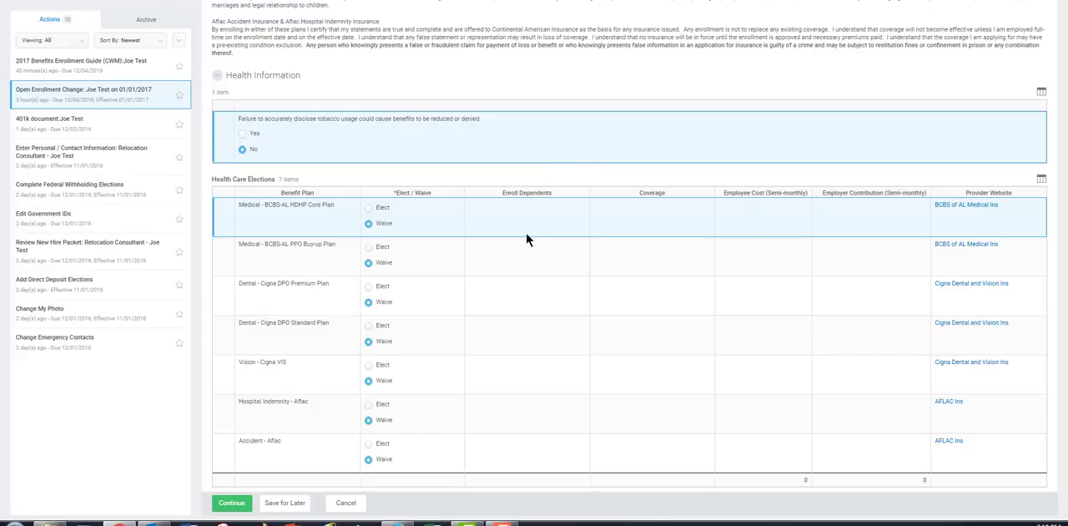
scroll(526, 240, up, 2)
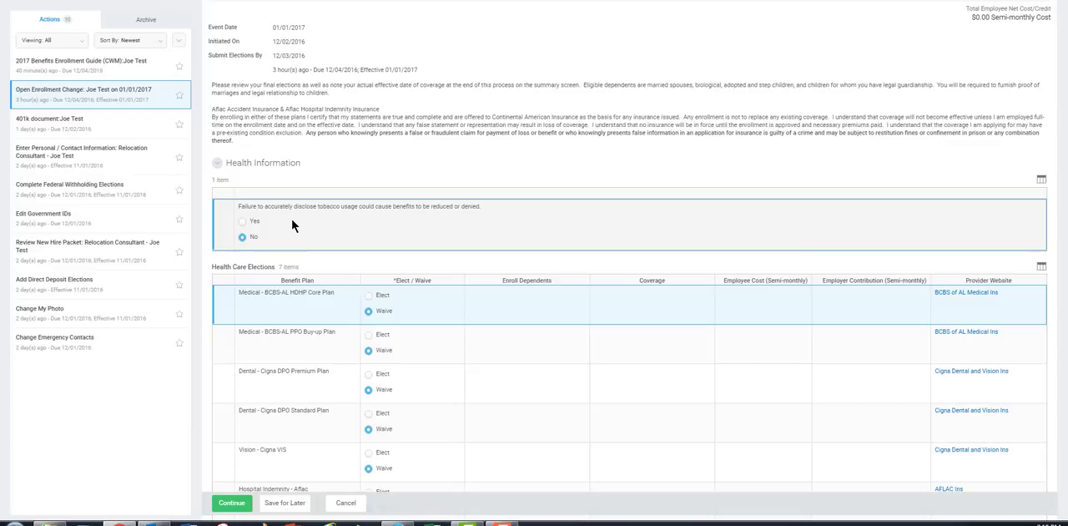
scroll(532, 225, down, 1)
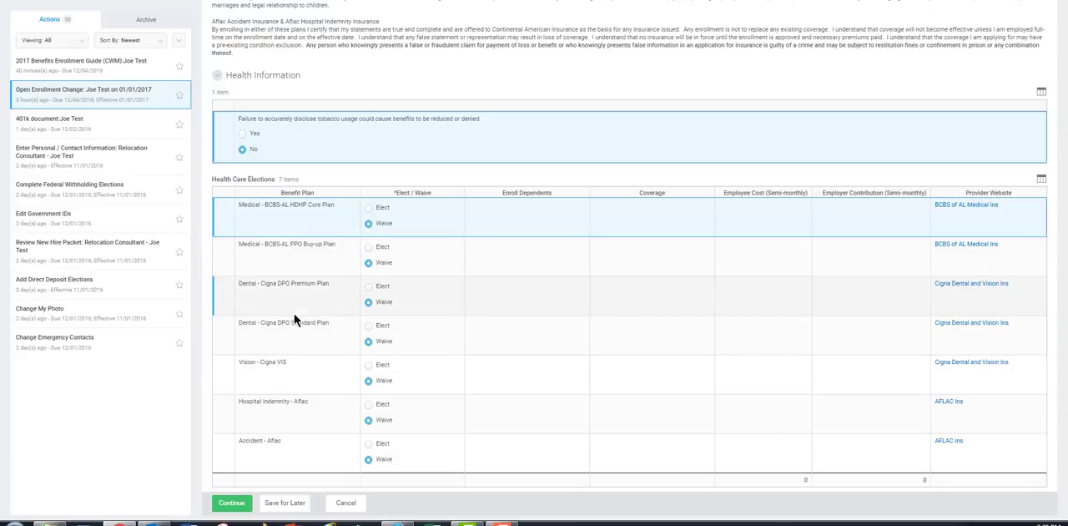
click(368, 248)
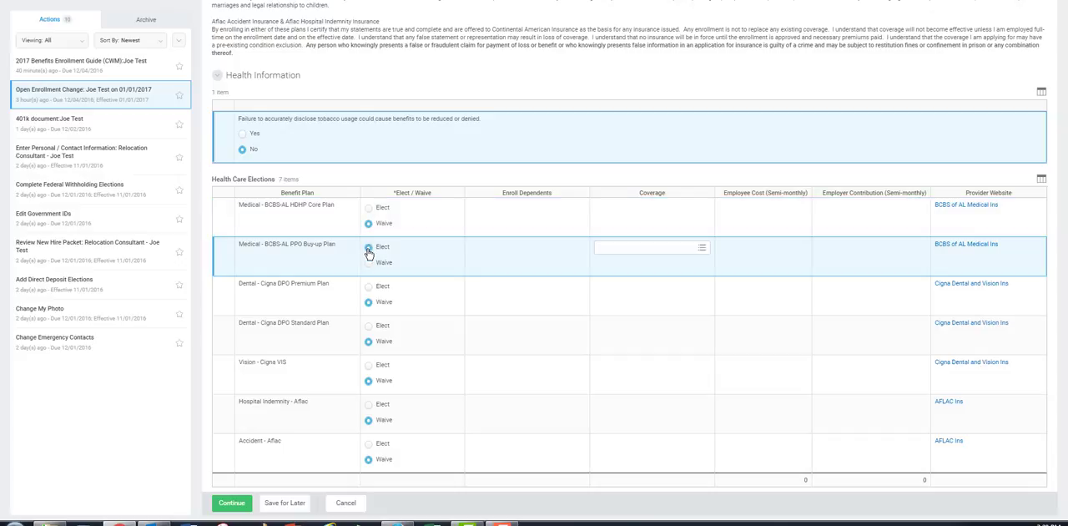
click(703, 247)
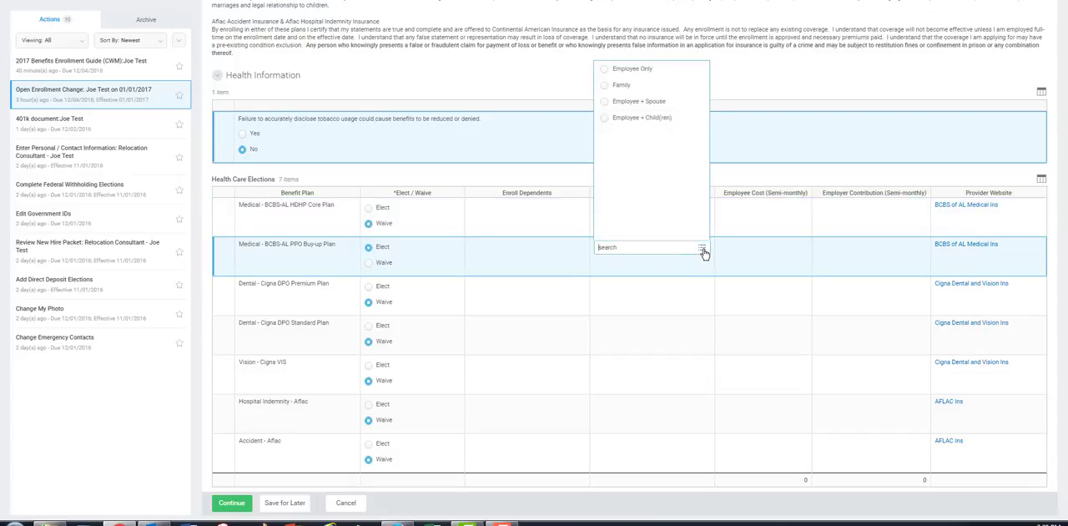
click(626, 102)
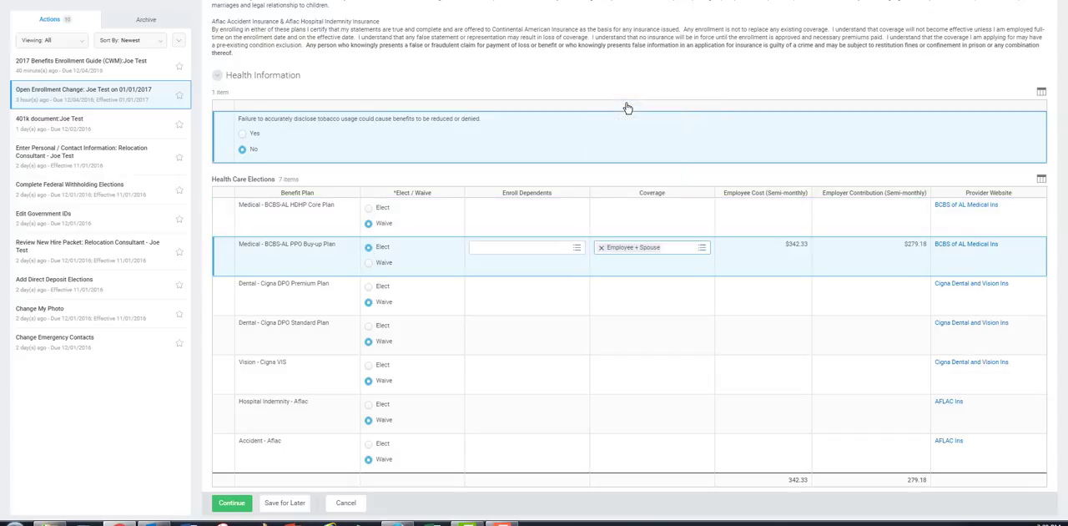
- Start adding a new dependent for the PPO Buy-up Plan, accepting Yes for using the dependent as a beneficiary
click(581, 253)
click(547, 262)
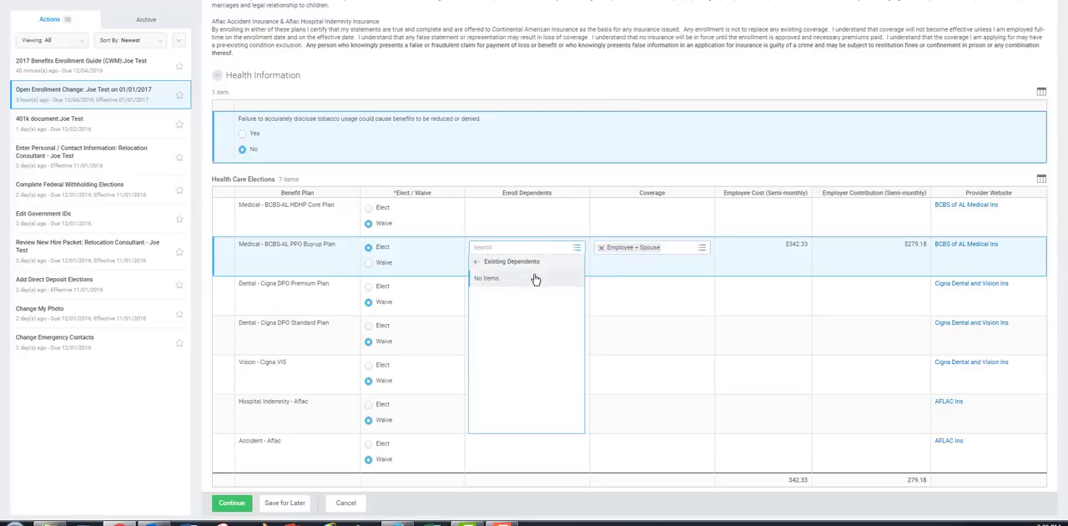
click(481, 266)
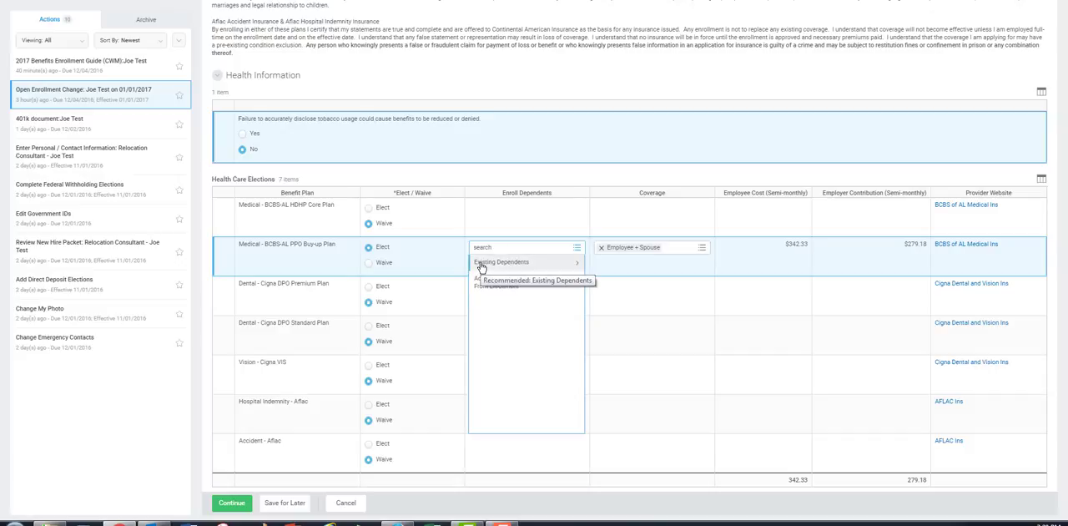
click(493, 282)
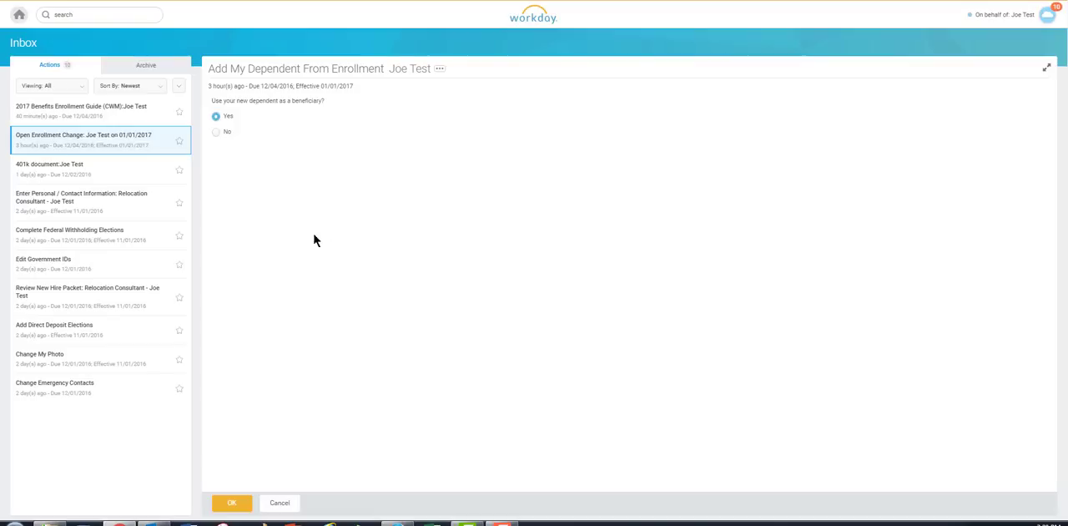
click(222, 505)
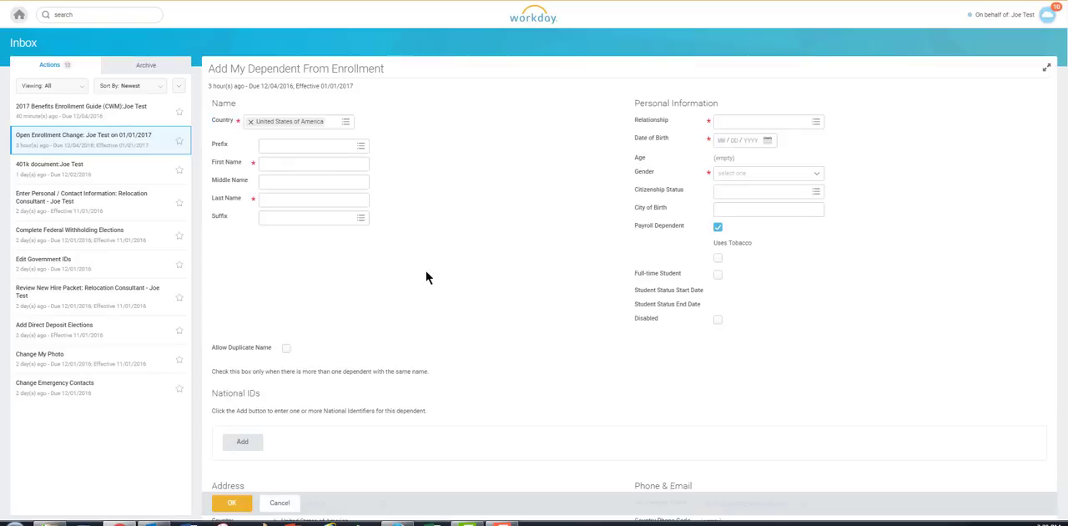
- Enter the new dependent's first and last name
click(285, 165)
text(Jessie)
key(Tab)
key(Tab)
text(Test)
- Fill in the dependent's personal information: relationship Spouse, the date of birth, and gender Female
click(743, 127)
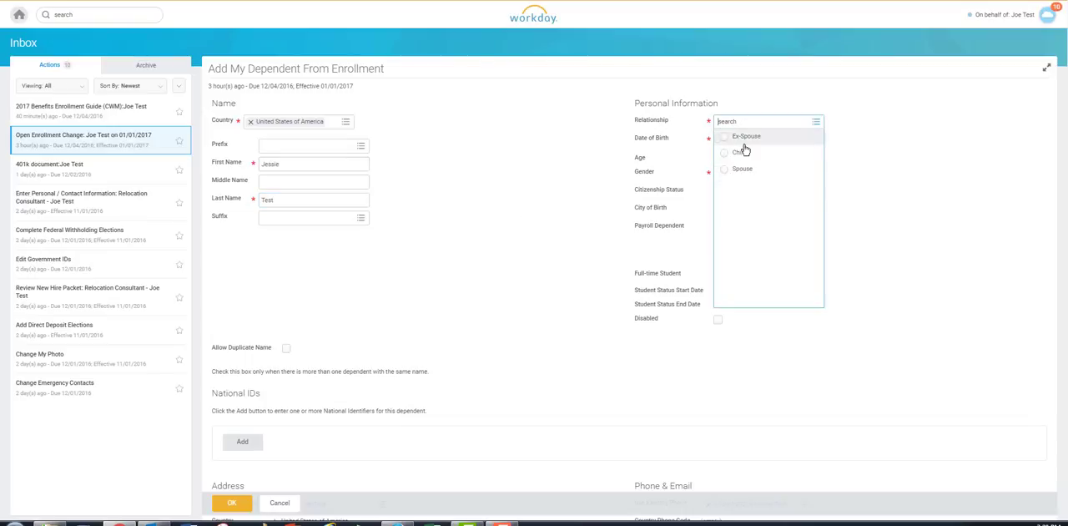
click(743, 170)
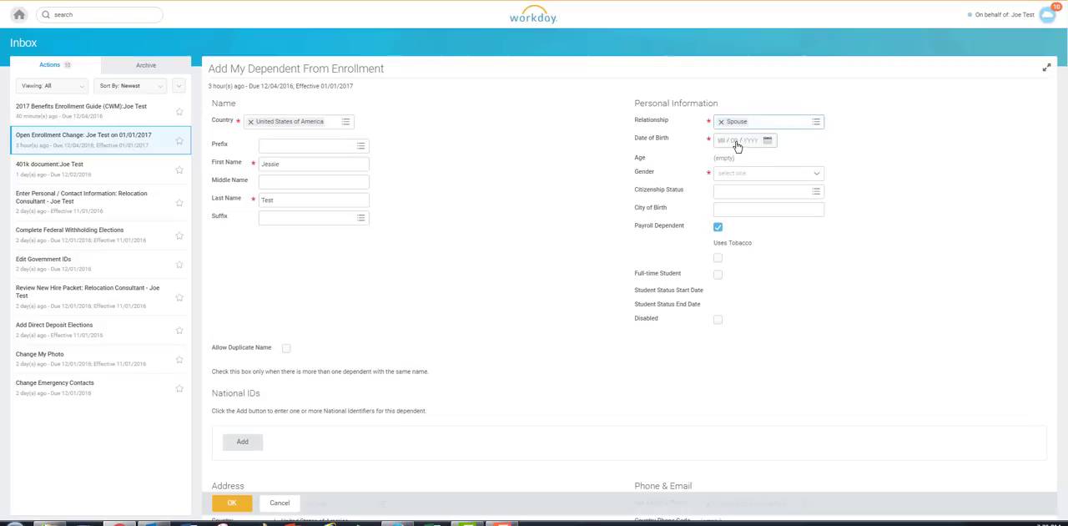
click(722, 142)
text(04/01/)
text(1960)
click(752, 174)
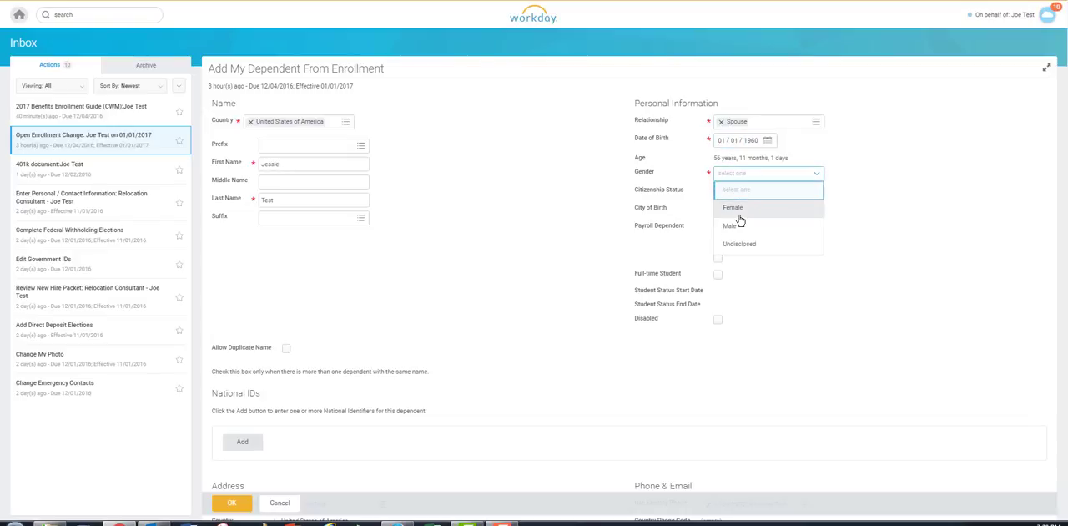
click(756, 205)
- Set the dependent's citizenship status to Citizen (United States of America)
click(807, 195)
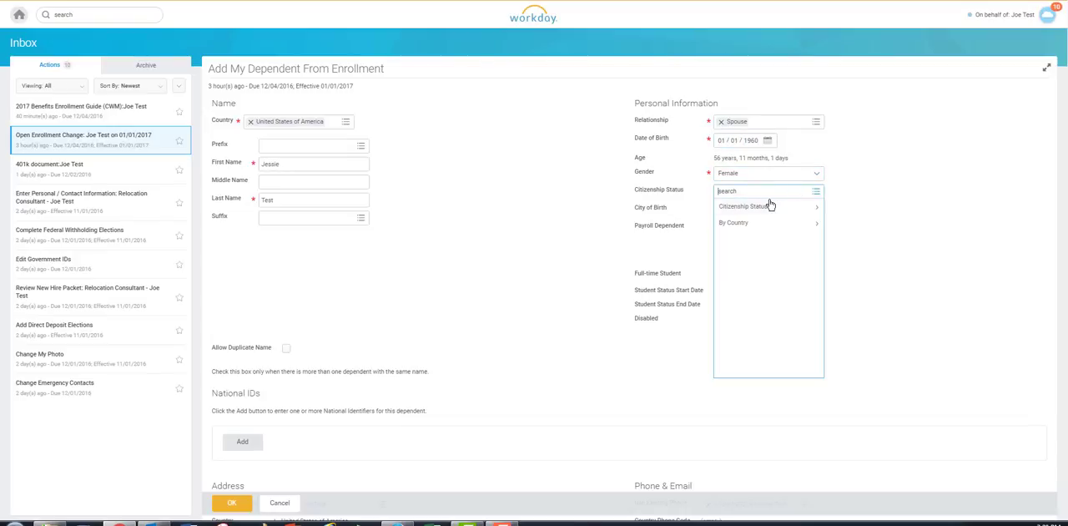
click(766, 209)
click(761, 225)
scroll(761, 226, down, 1)
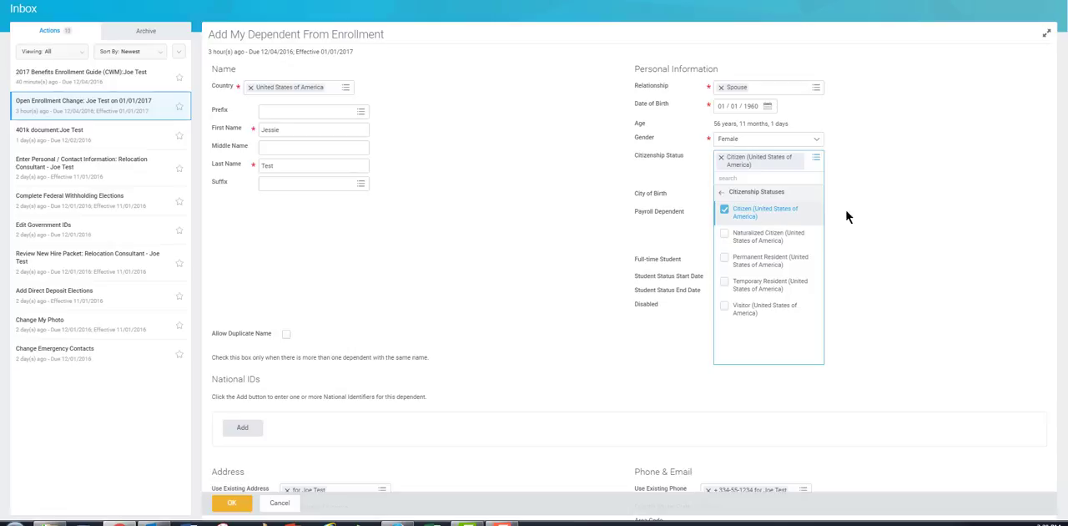
click(910, 220)
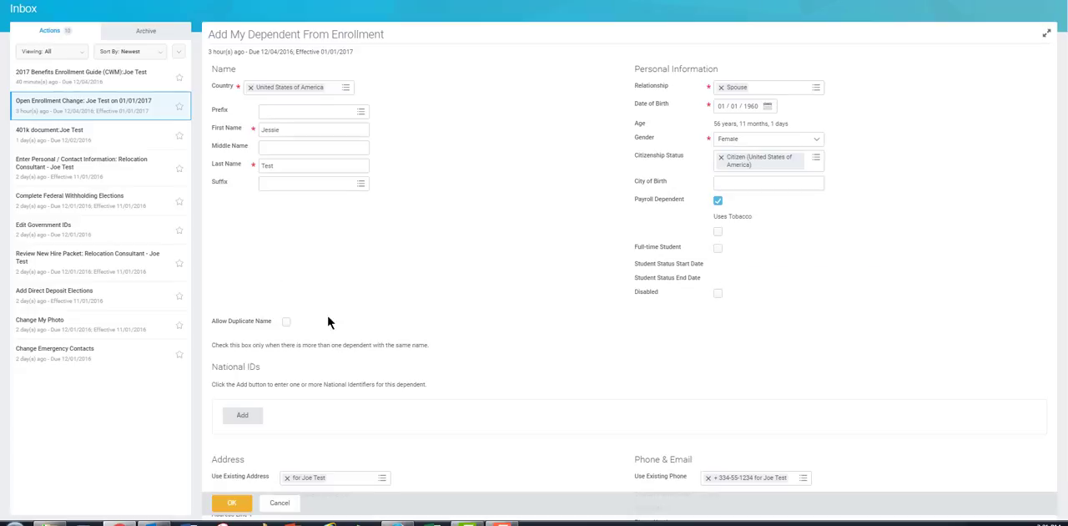
- Add a national ID of type Social Security Number (SSN) with the dependent's identification number, and submit the new dependent
scroll(434, 284, down, 3)
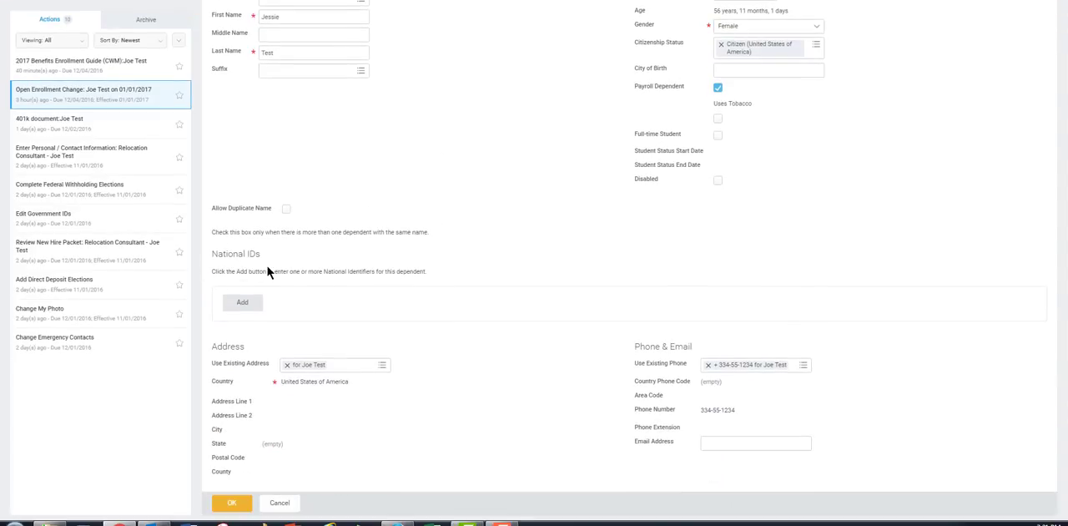
click(242, 304)
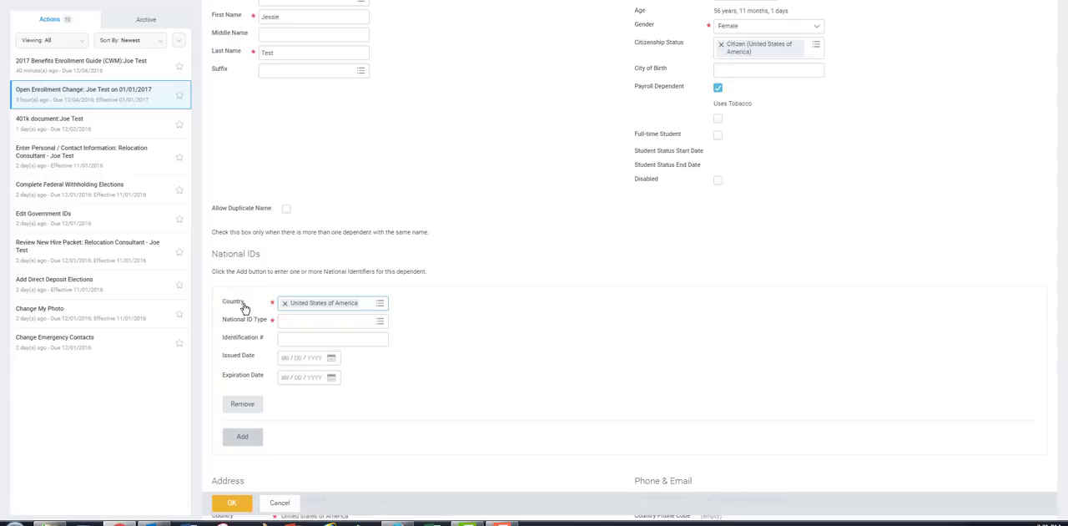
click(309, 327)
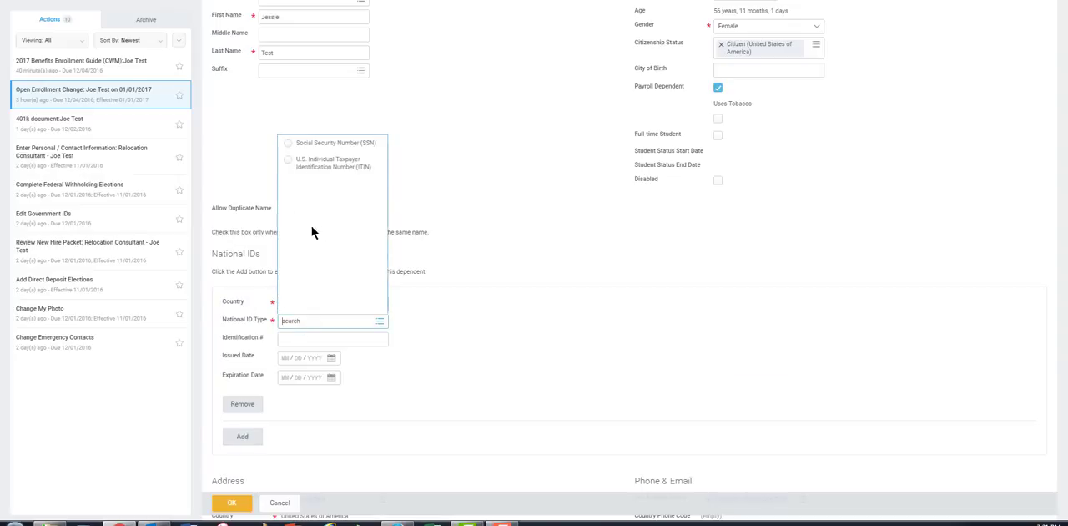
click(316, 151)
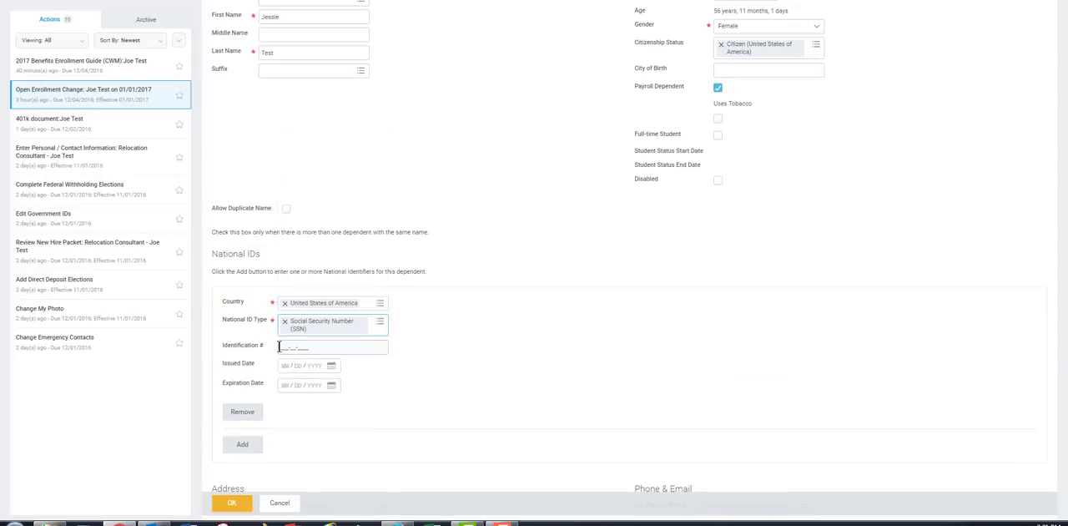
click(280, 346)
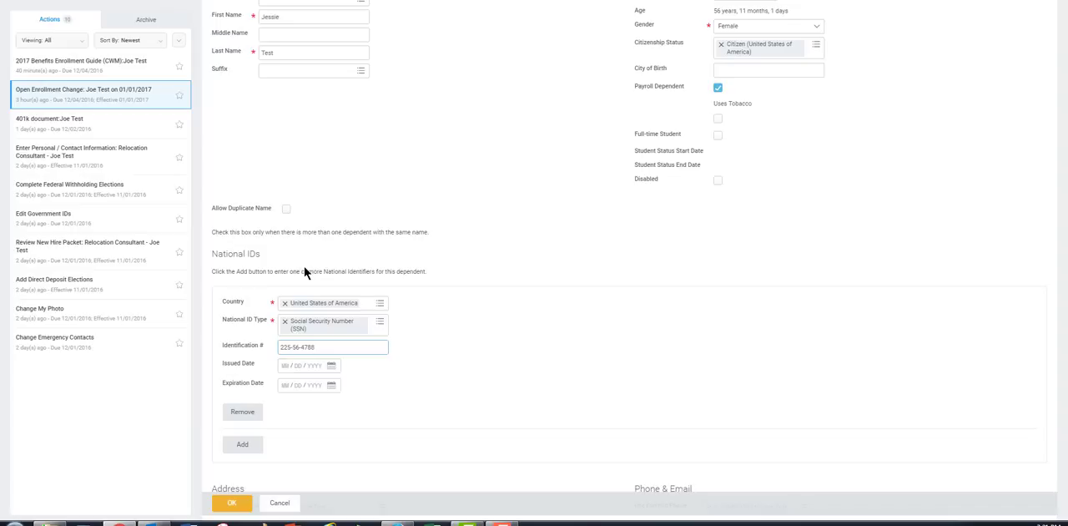
scroll(475, 375, down, 3)
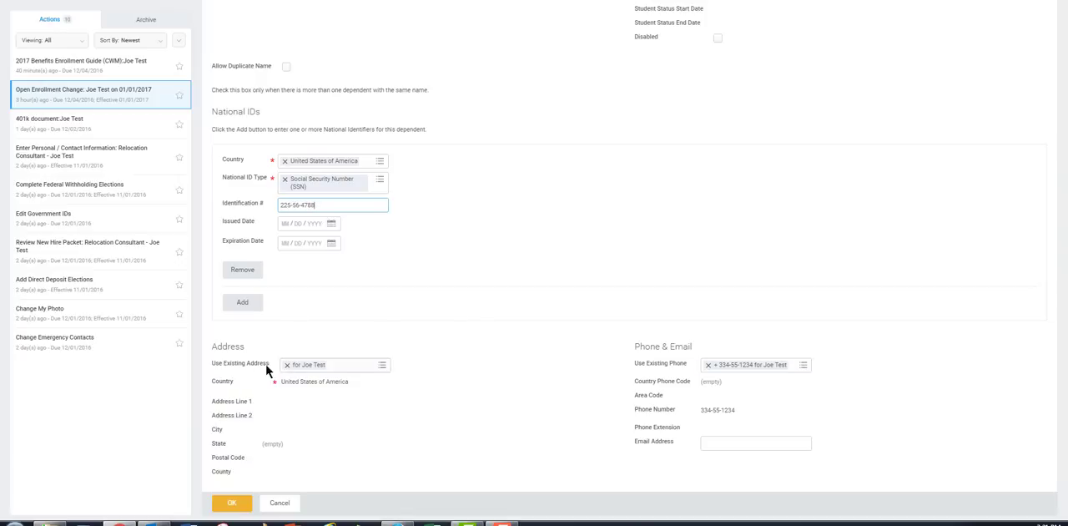
click(239, 508)
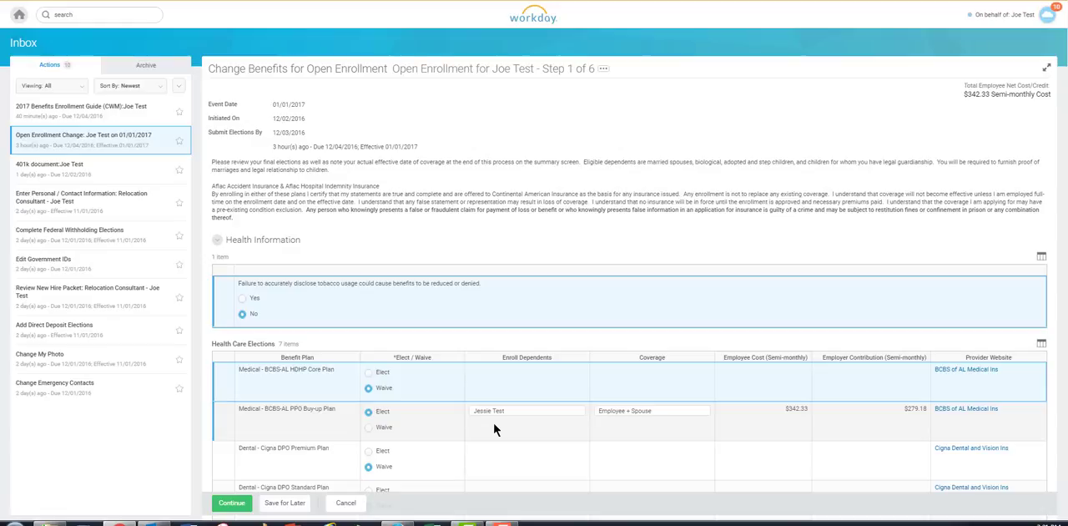
click(641, 423)
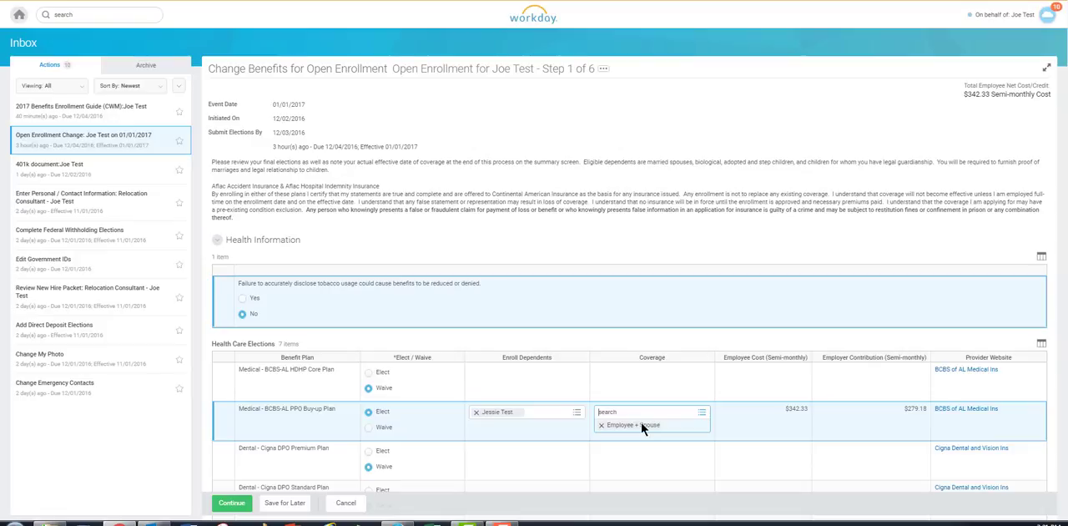
click(761, 384)
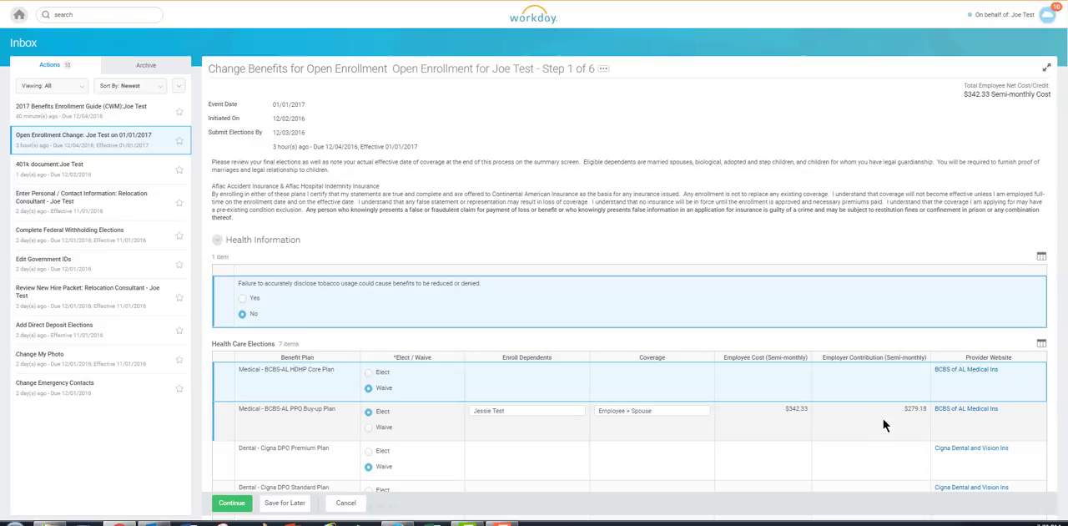
- Elect the Dental - Cigna DPO Premium Plan with Employee + Spouse coverage and enroll the existing spouse dependent
scroll(883, 421, down, 3)
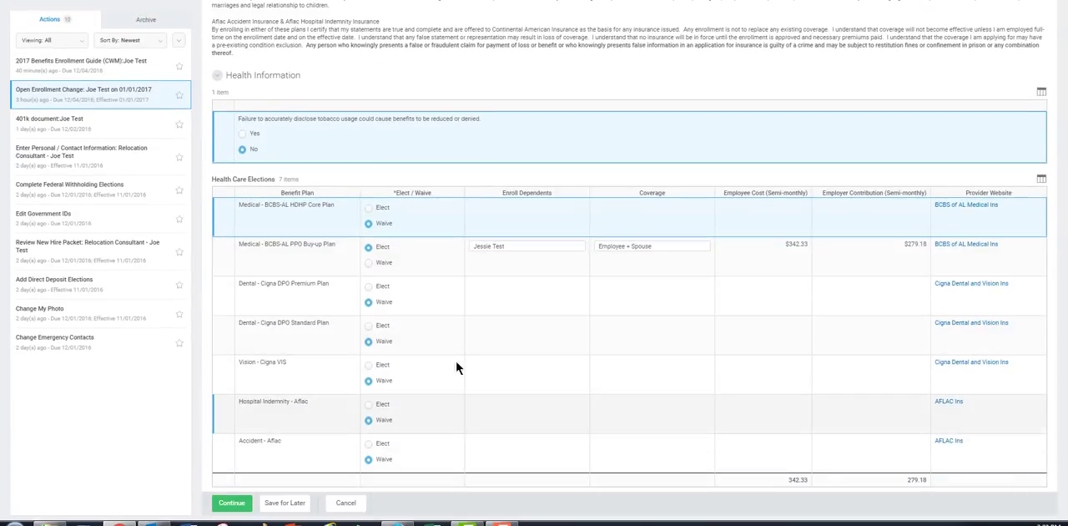
click(369, 287)
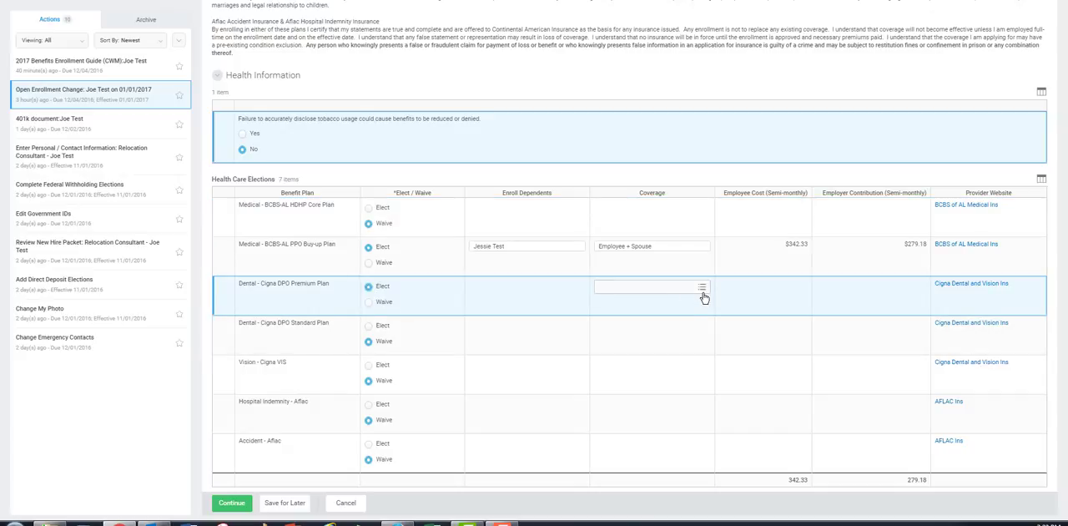
click(702, 288)
click(626, 143)
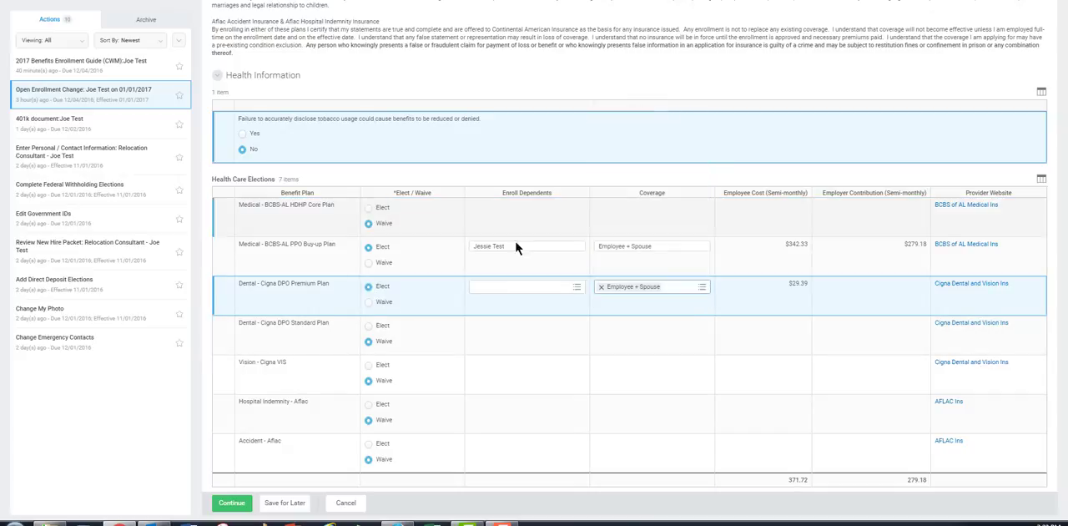
click(577, 289)
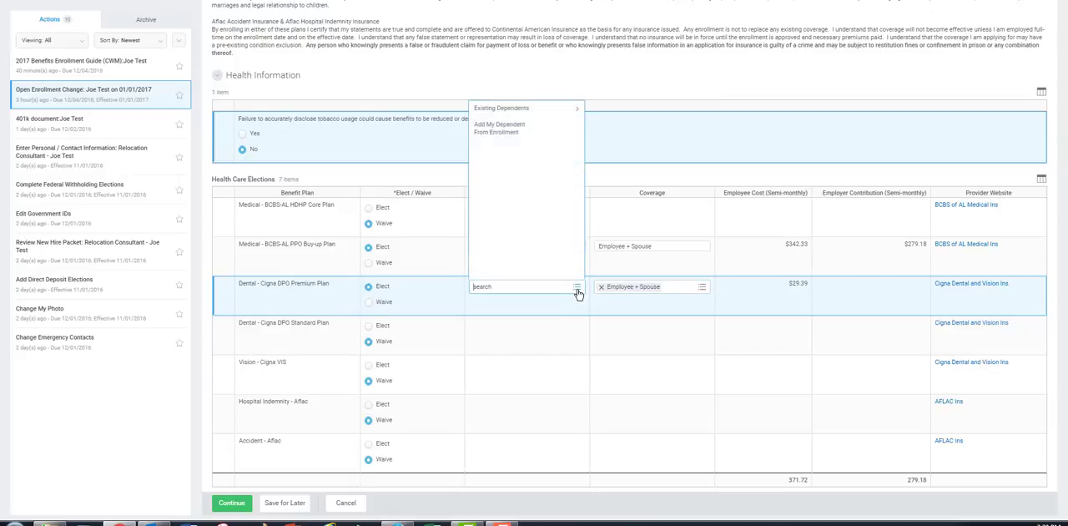
click(512, 109)
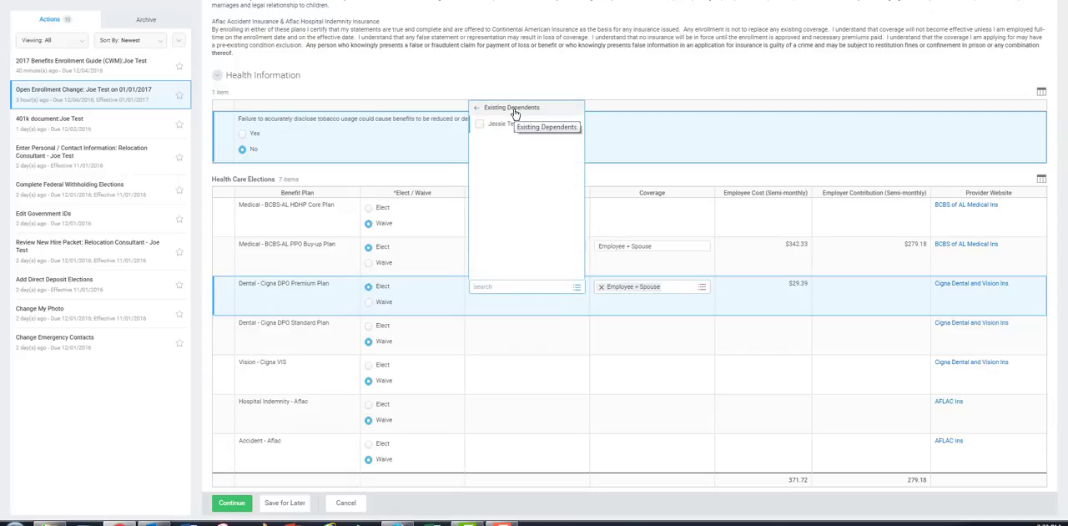
click(501, 124)
click(630, 83)
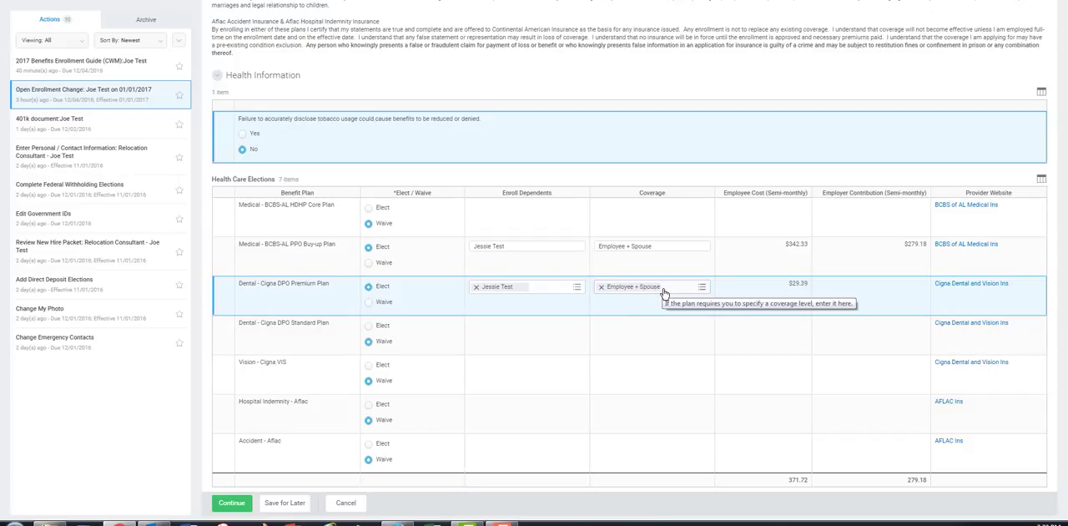
click(578, 289)
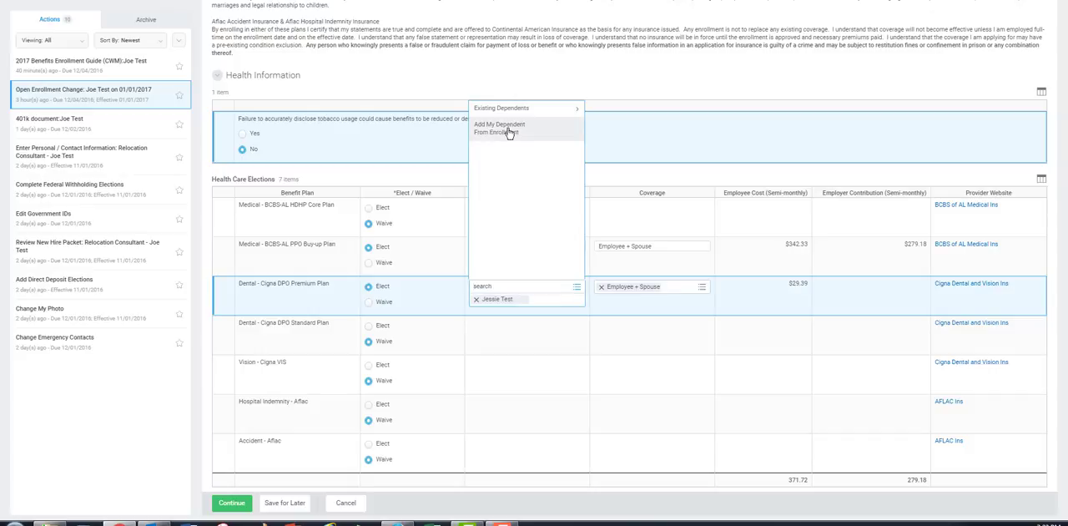
click(679, 88)
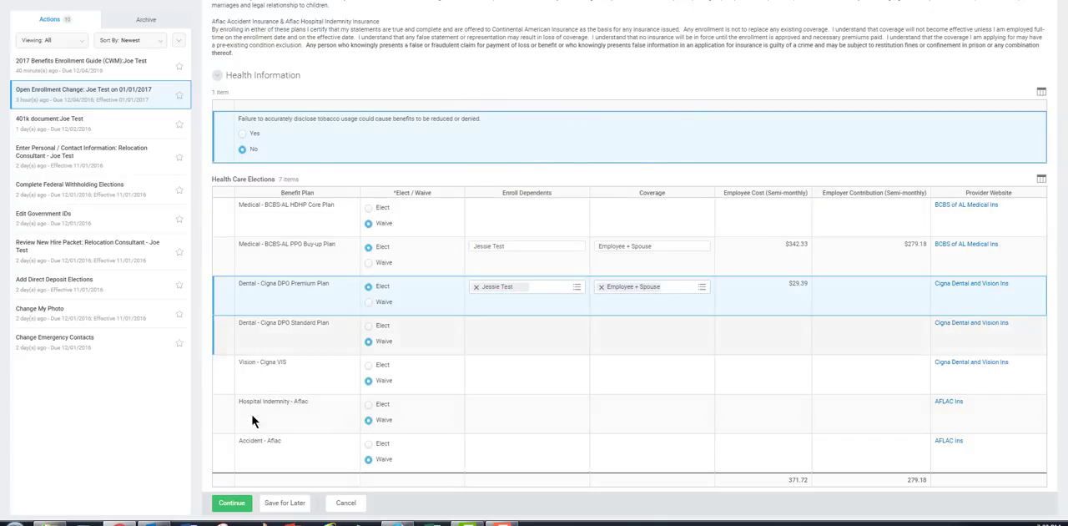
- Elect the Vision - Cigna VIS plan with Employee Only coverage
click(368, 365)
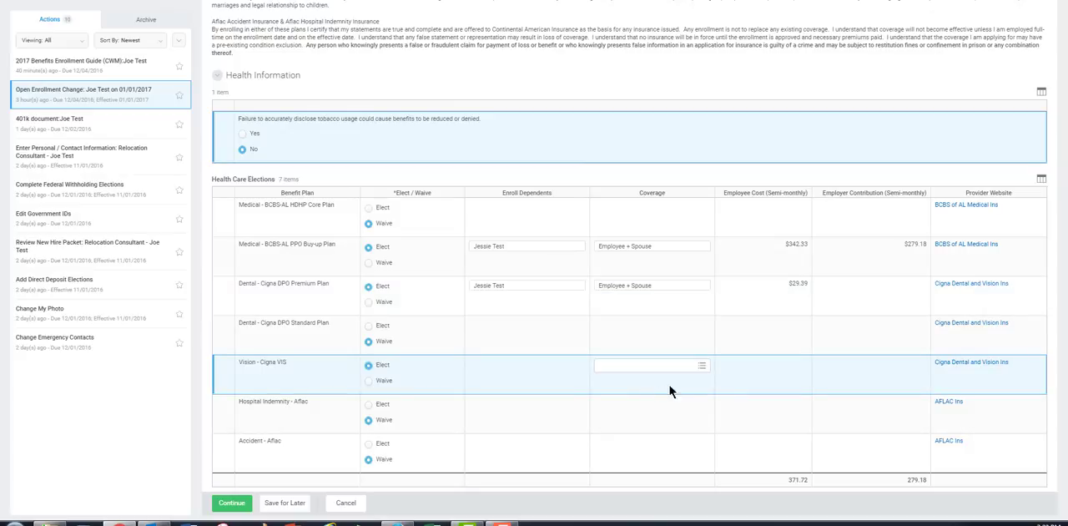
click(702, 365)
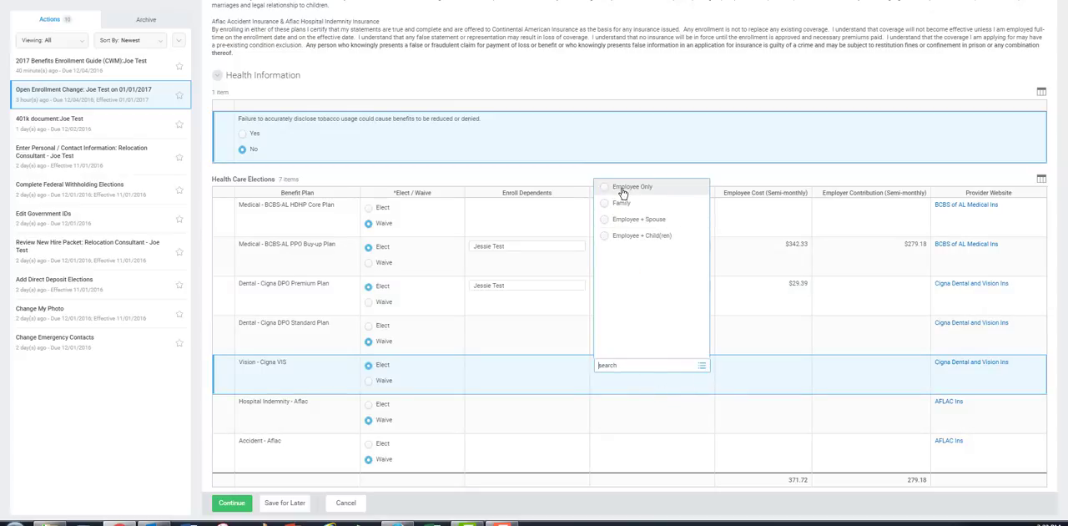
click(622, 187)
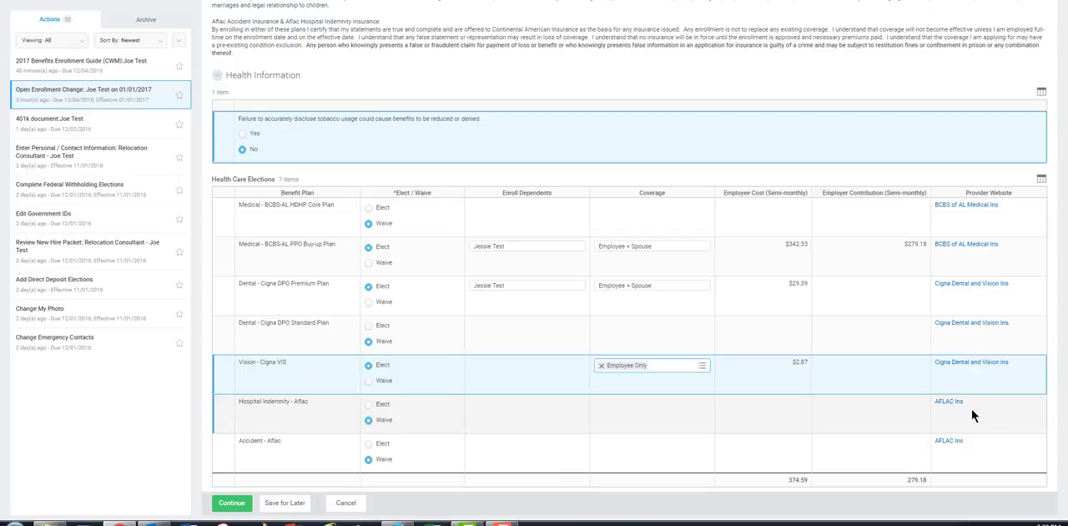
- Elect the Hospital Indemnity - Aflac plan with Employee Only coverage and continue to the spending account elections
scroll(939, 332, up, 2)
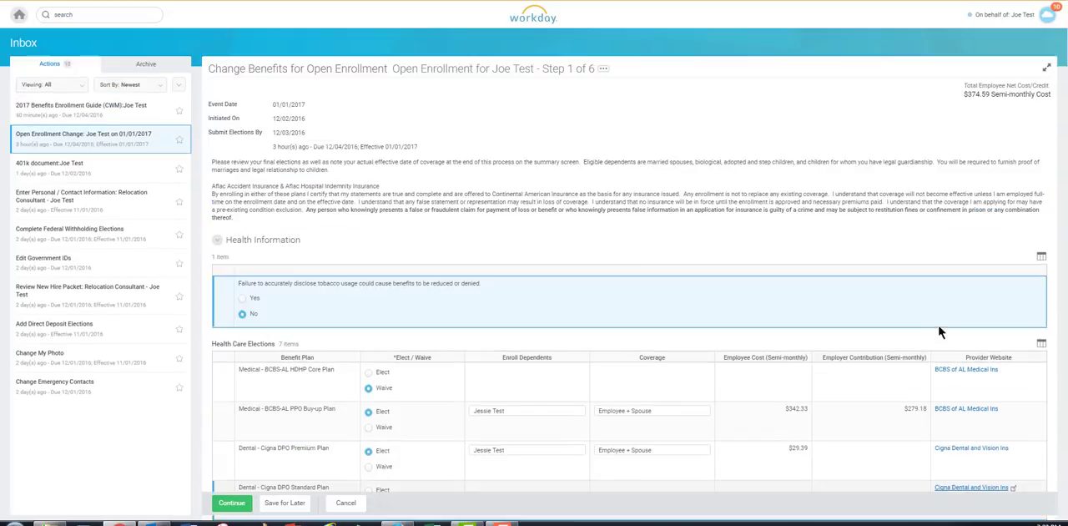
scroll(842, 435, down, 2)
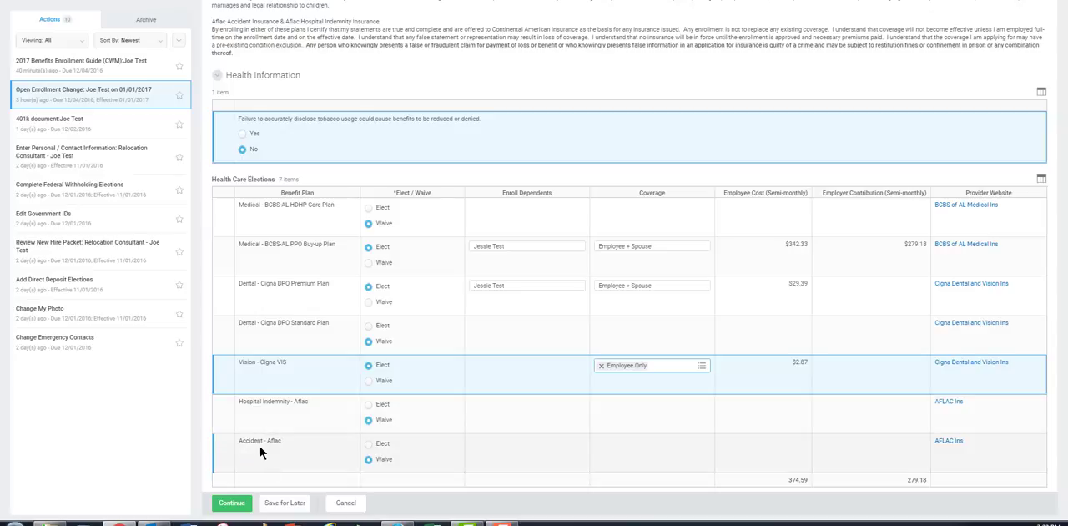
click(368, 405)
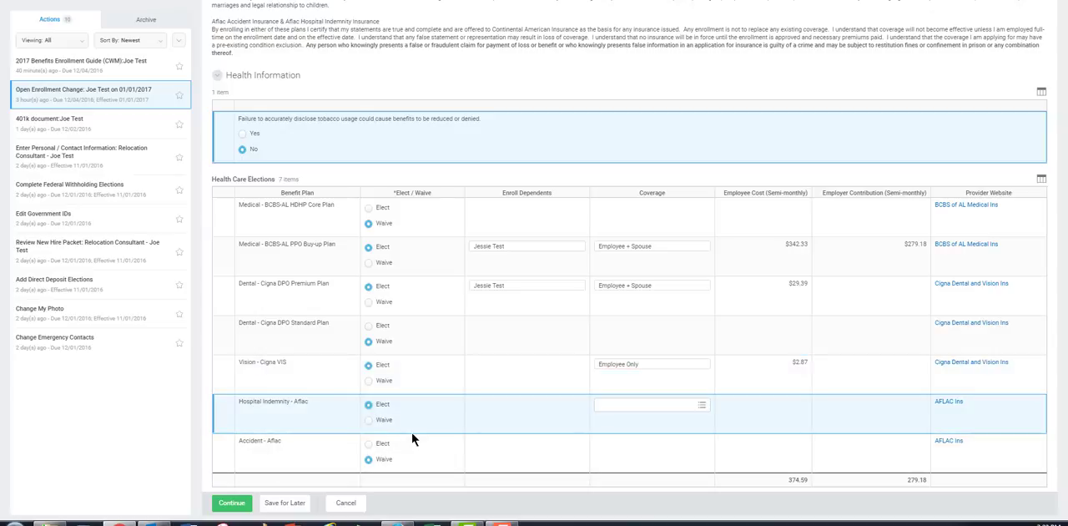
click(704, 408)
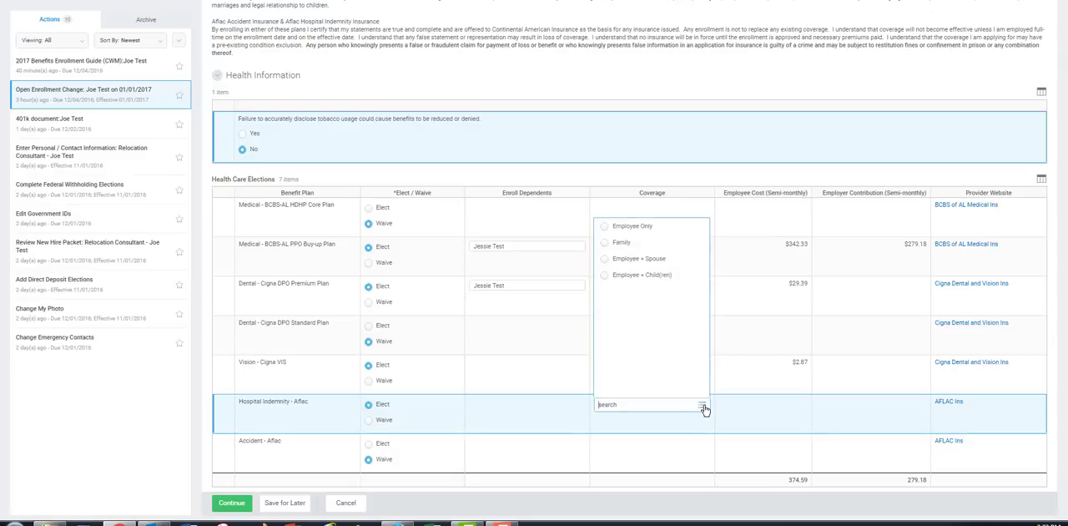
click(620, 226)
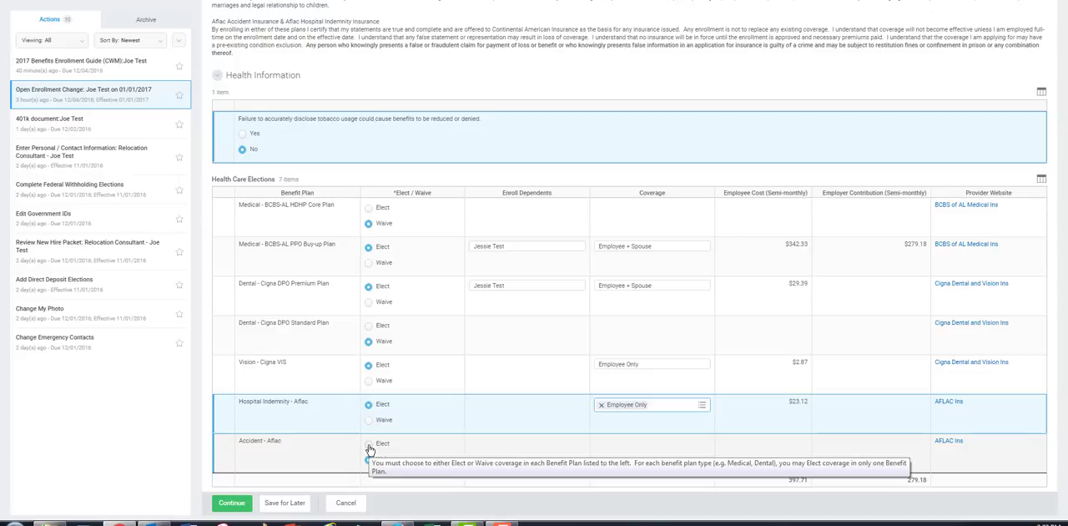
click(231, 505)
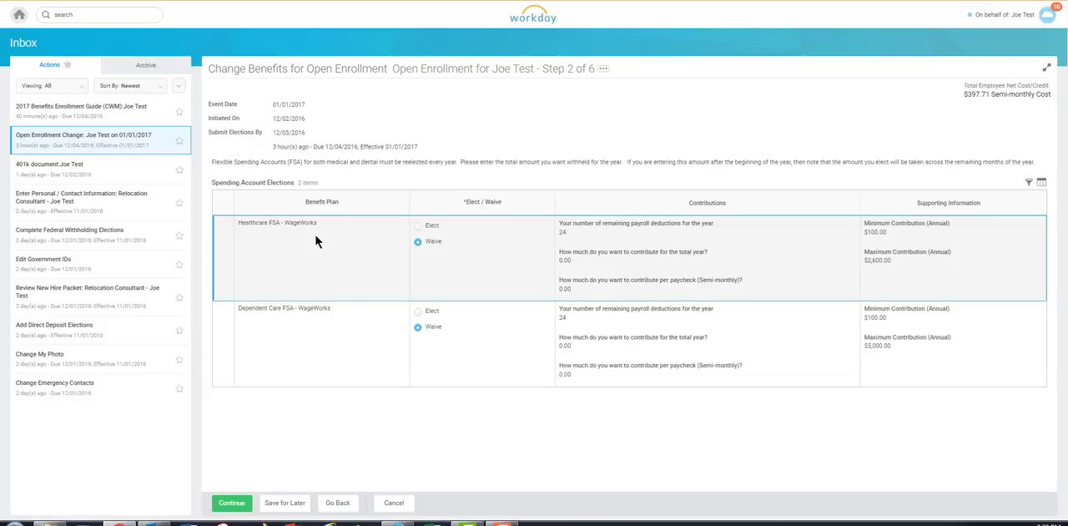
- Elect the Healthcare FSA - WageWorks with a total yearly contribution of 2,600.00 and continue to the insurance elections
click(419, 228)
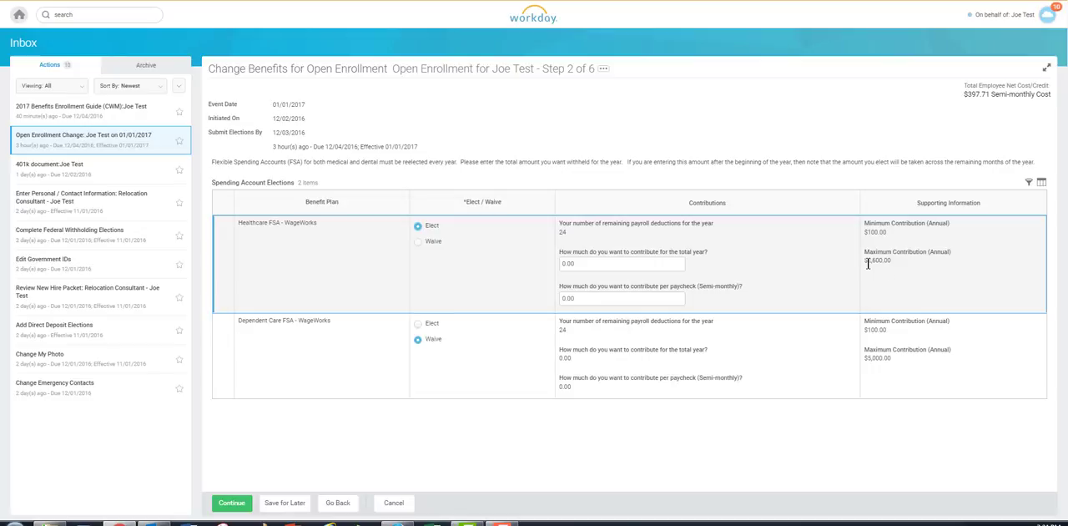
drag(634, 265, 539, 271)
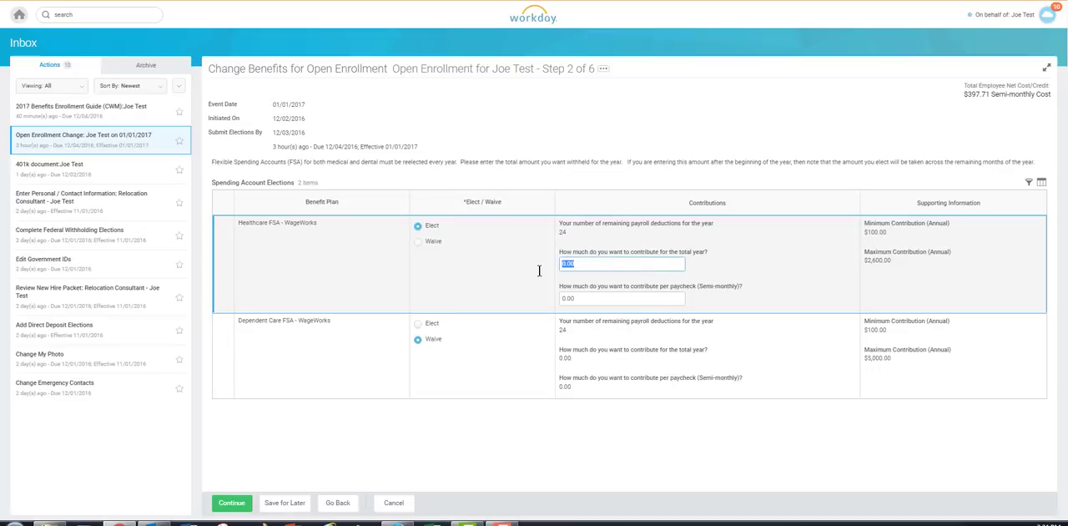
text(2600.00)
click(759, 279)
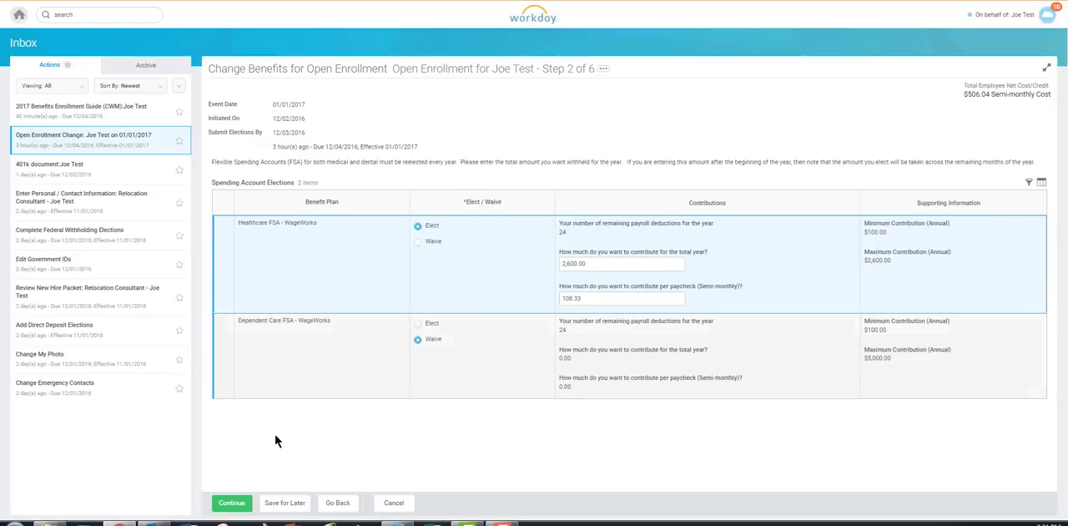
click(238, 504)
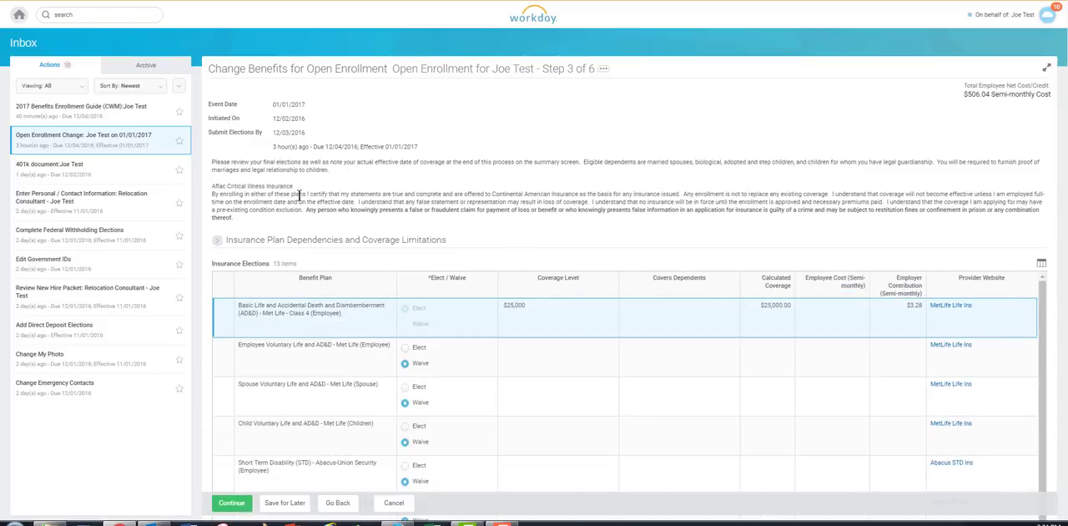
- Elect Employee Voluntary Life and AD&D - Met Life with a coverage level of $50,000
scroll(326, 194, down, 1)
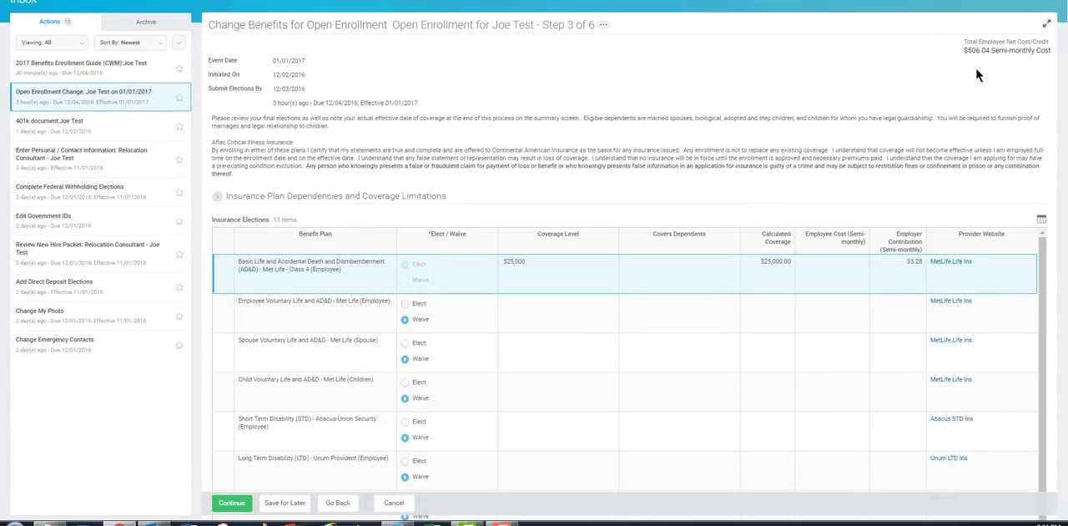
scroll(636, 256, down, 3)
scroll(588, 240, up, 4)
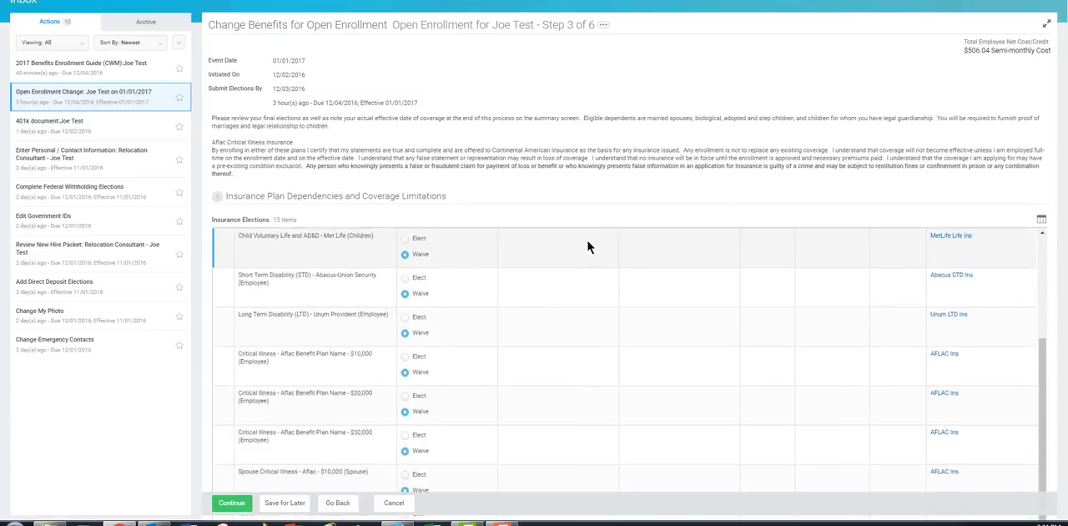
scroll(638, 121, down, 3)
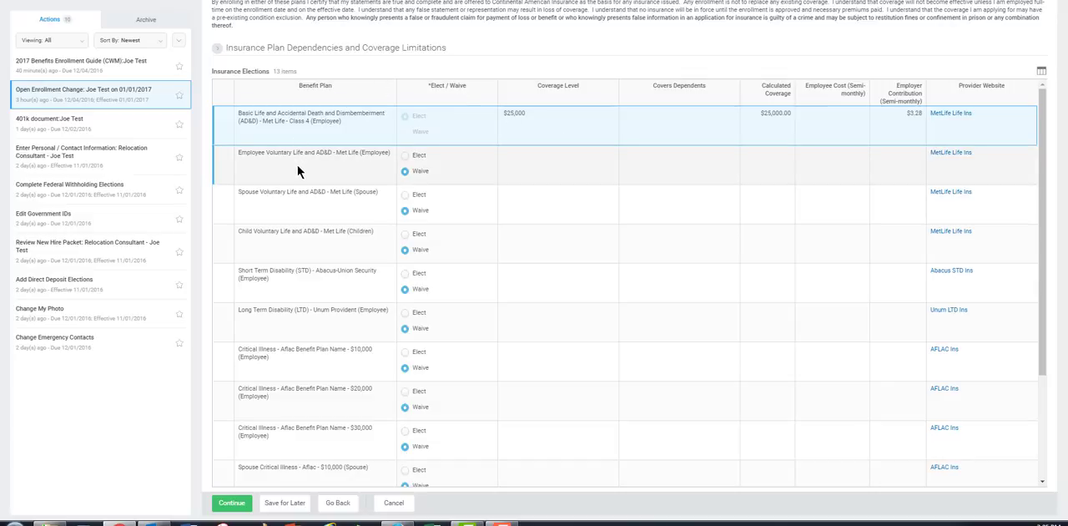
click(405, 156)
click(607, 158)
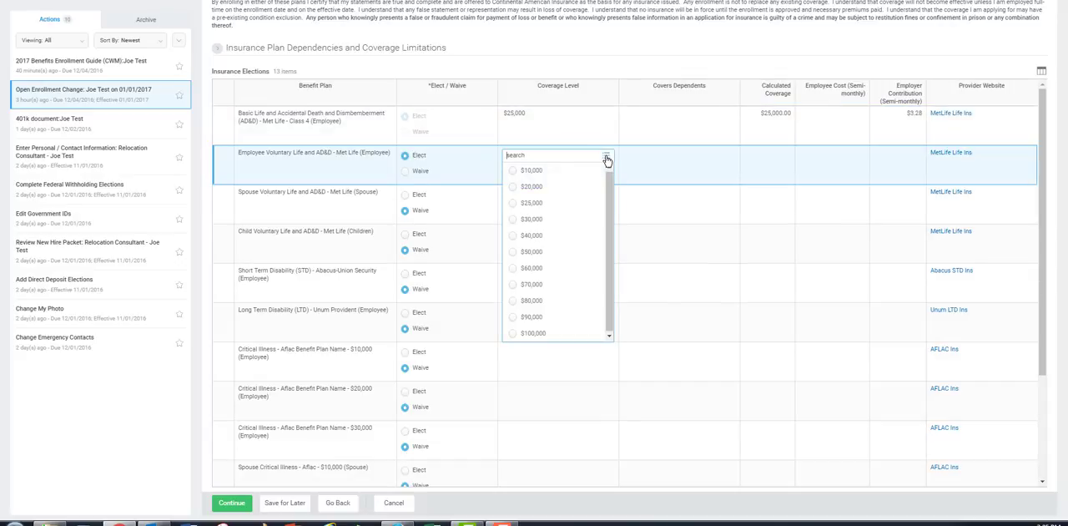
click(518, 251)
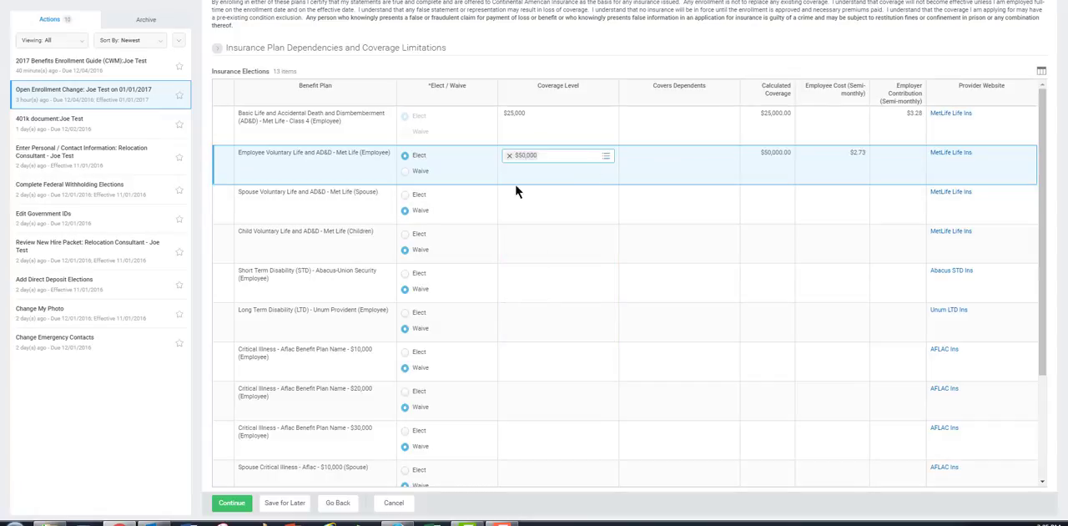
- Elect Spouse Voluntary Life and AD&D - Met Life with $25,000 coverage, covering the existing spouse dependent
click(405, 198)
click(596, 201)
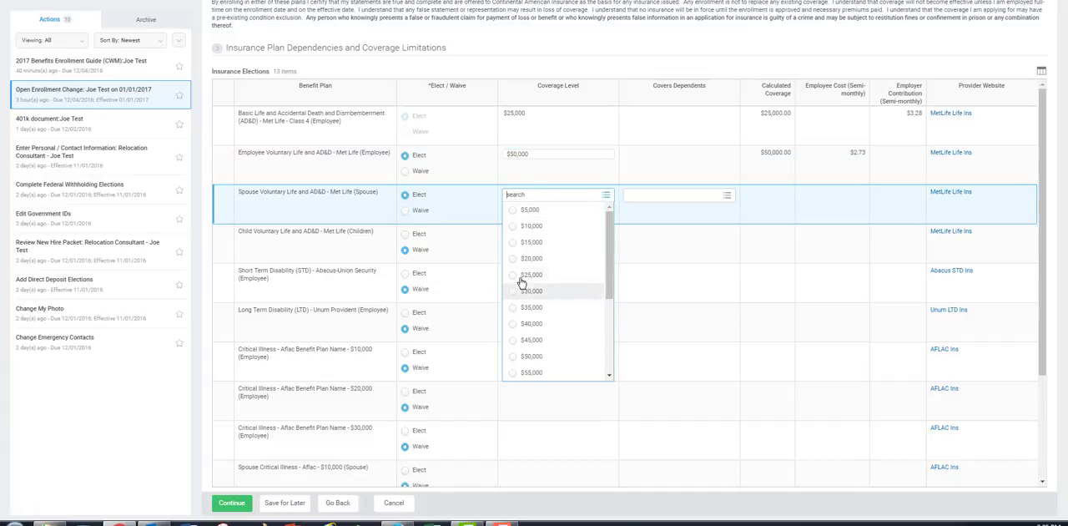
click(534, 276)
click(727, 197)
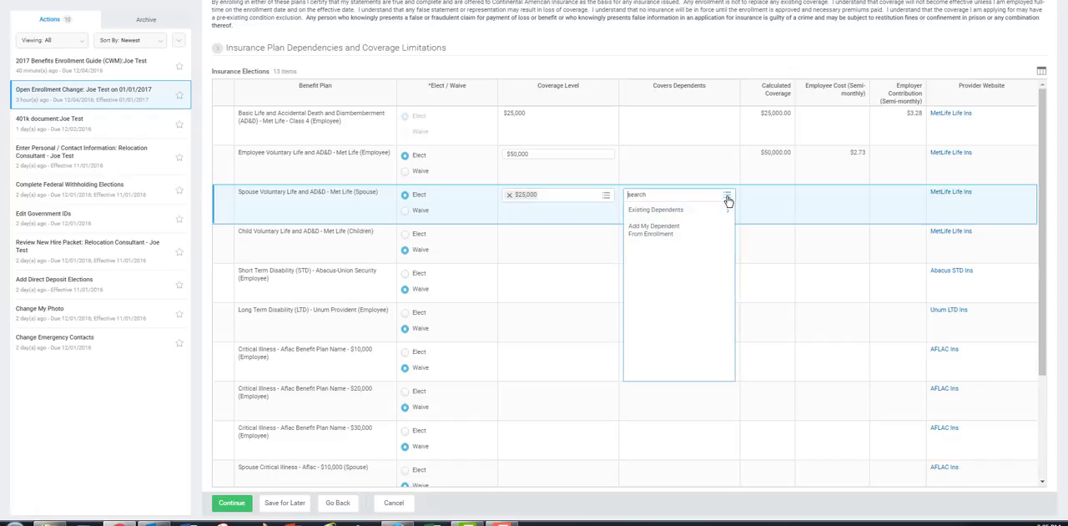
click(670, 210)
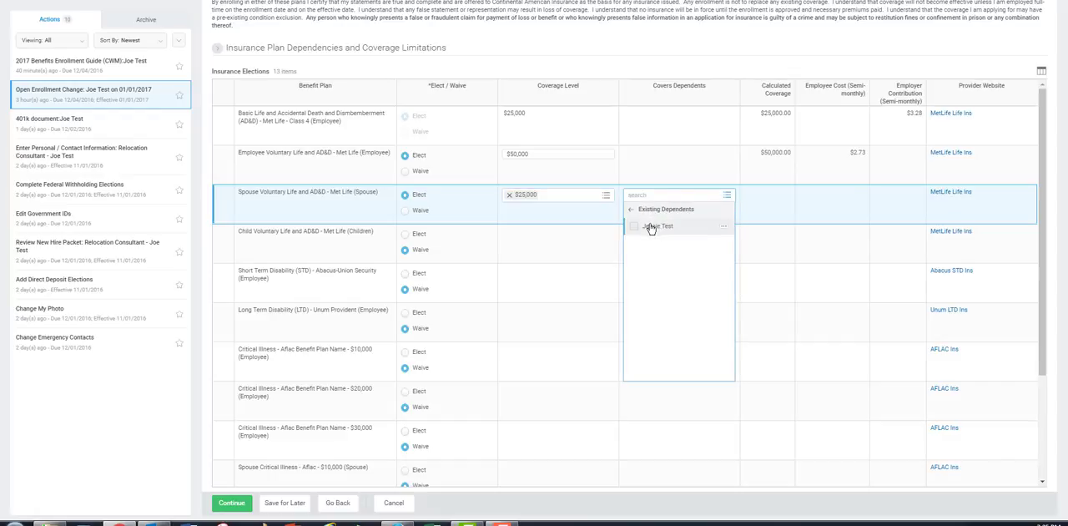
click(650, 236)
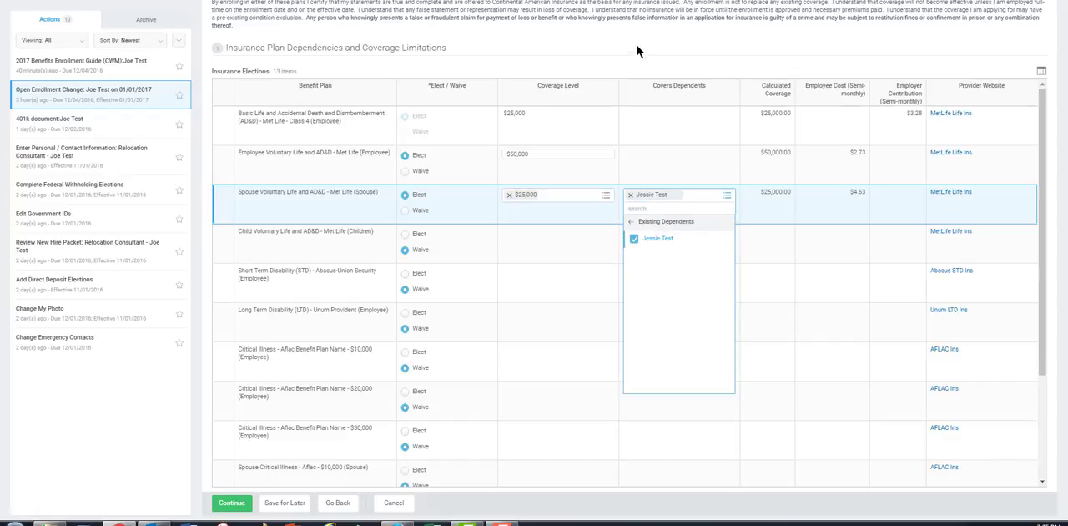
drag(639, 48, 459, 216)
click(546, 55)
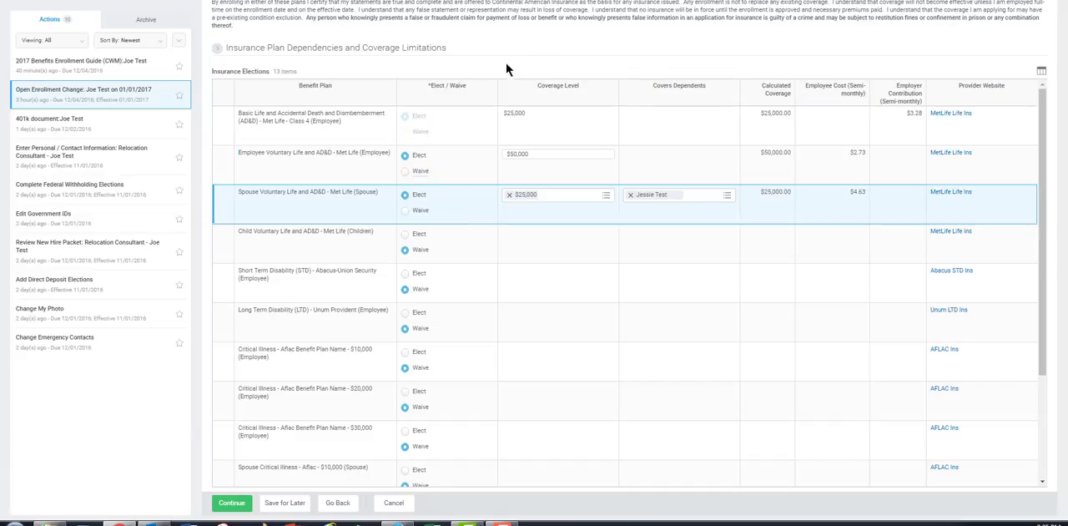
- Keep the Child Voluntary Life plan waived and elect Short Term Disability (STD) - Abacus-Union Security with a coverage level of $200
click(405, 250)
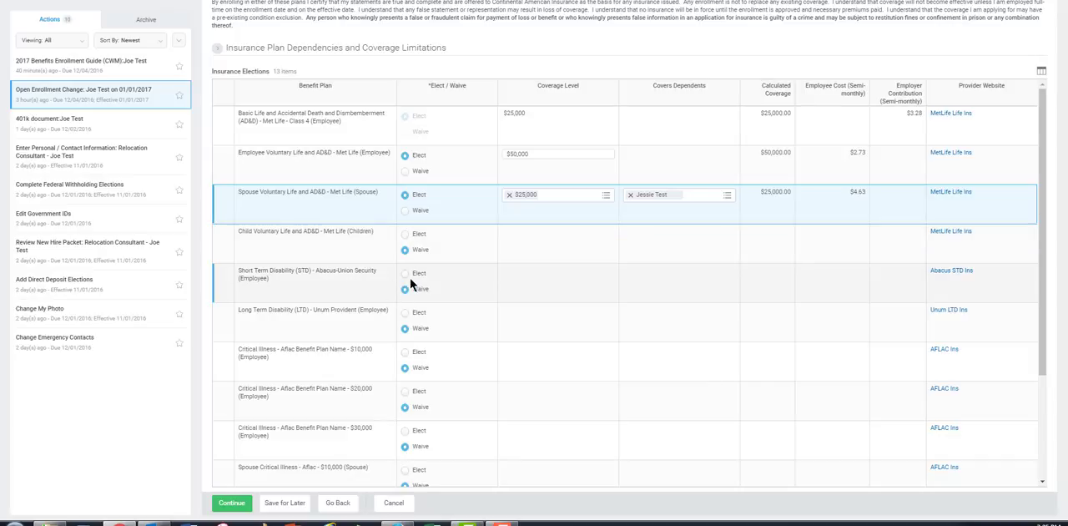
click(405, 273)
click(608, 275)
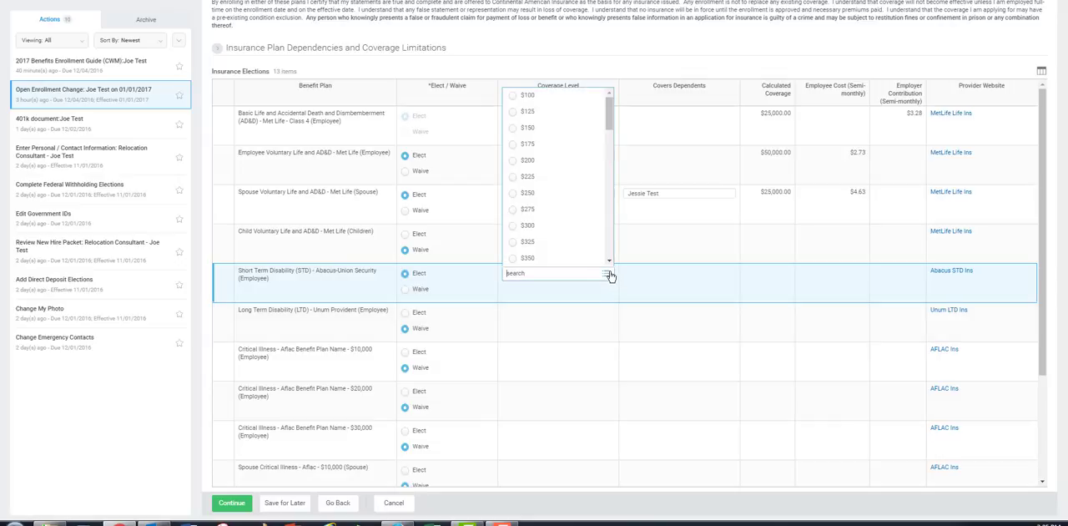
click(526, 161)
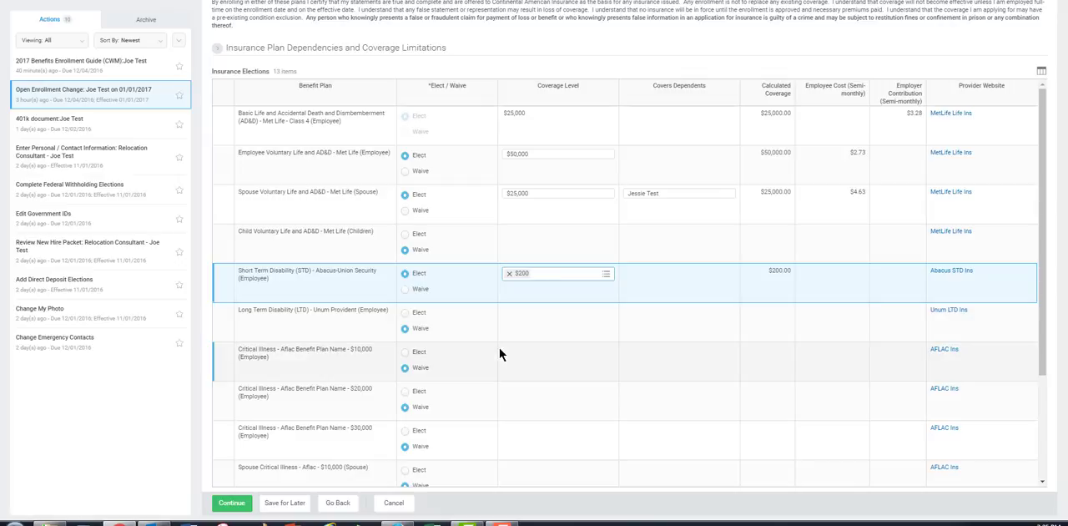
- Elect Long Term Disability (LTD) - Unum Provident and the $10,000 employee Critical Illness - Aflac plan, and continue to the beneficiary designations
click(405, 313)
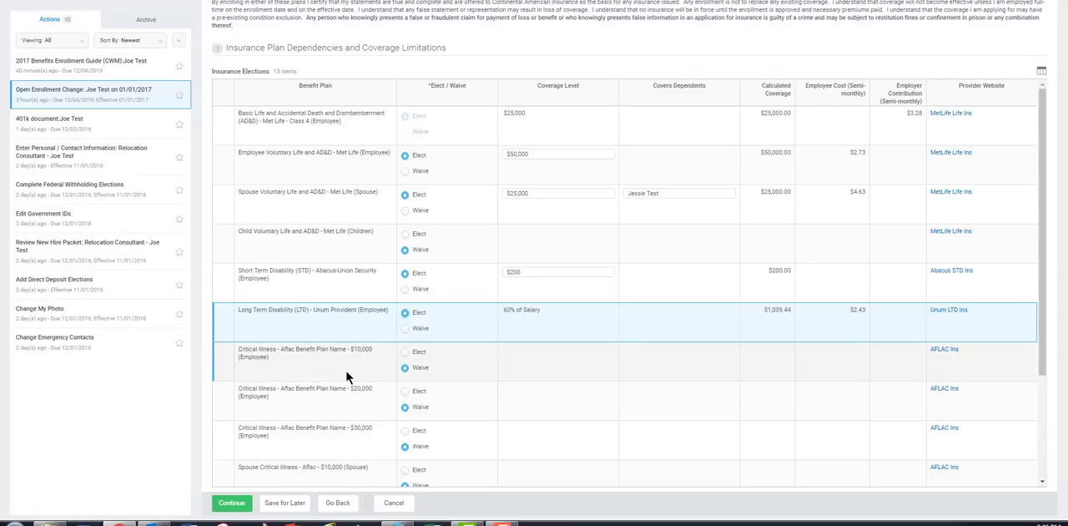
scroll(347, 373, down, 3)
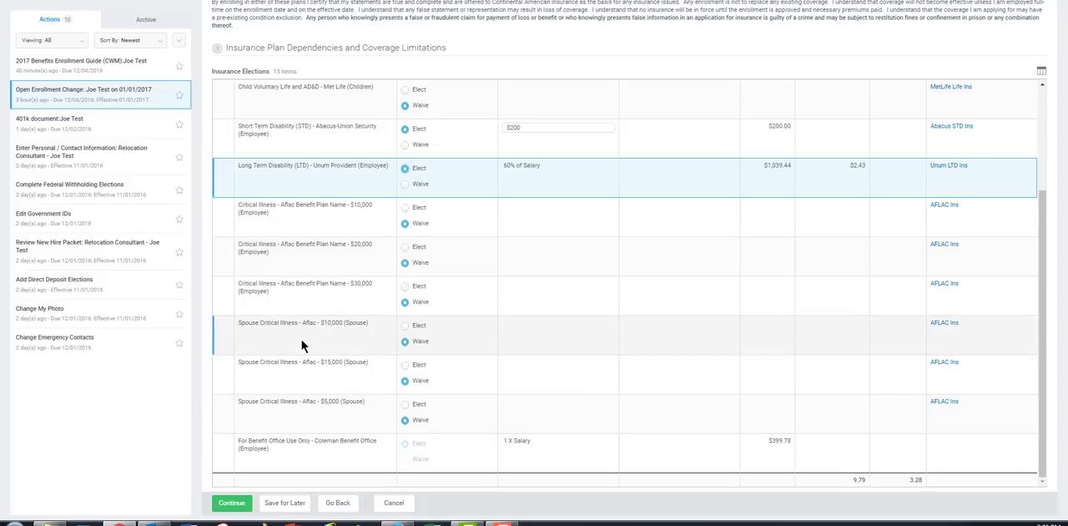
click(405, 207)
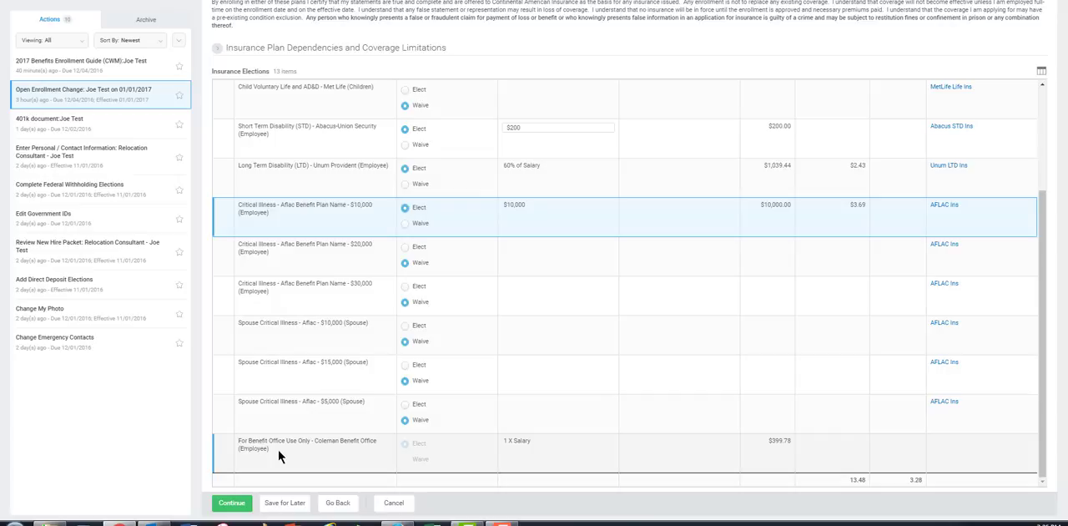
click(233, 503)
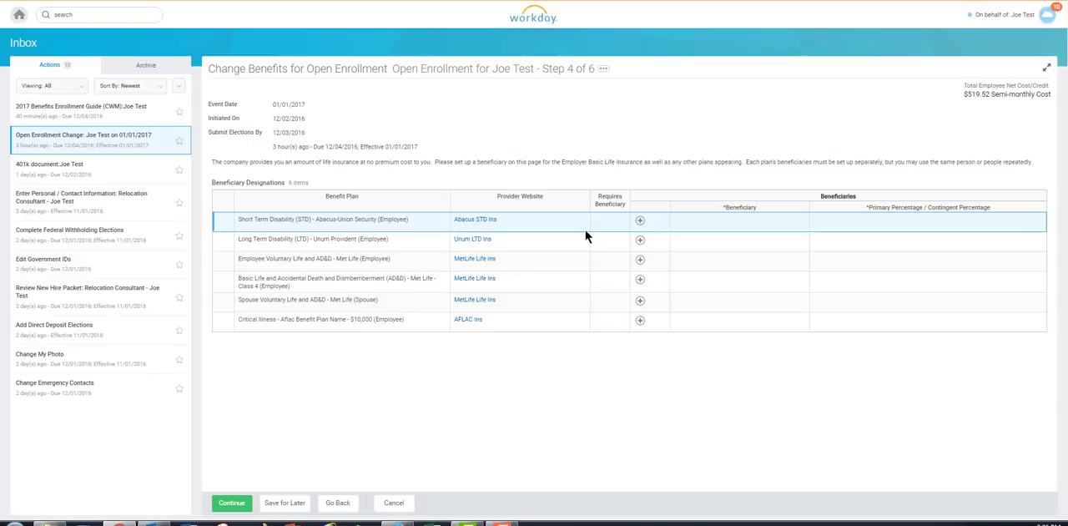
- Designate the existing beneficiary person for Short Term Disability (STD) - Abacus-Union Security with a primary percentage of 50
click(640, 223)
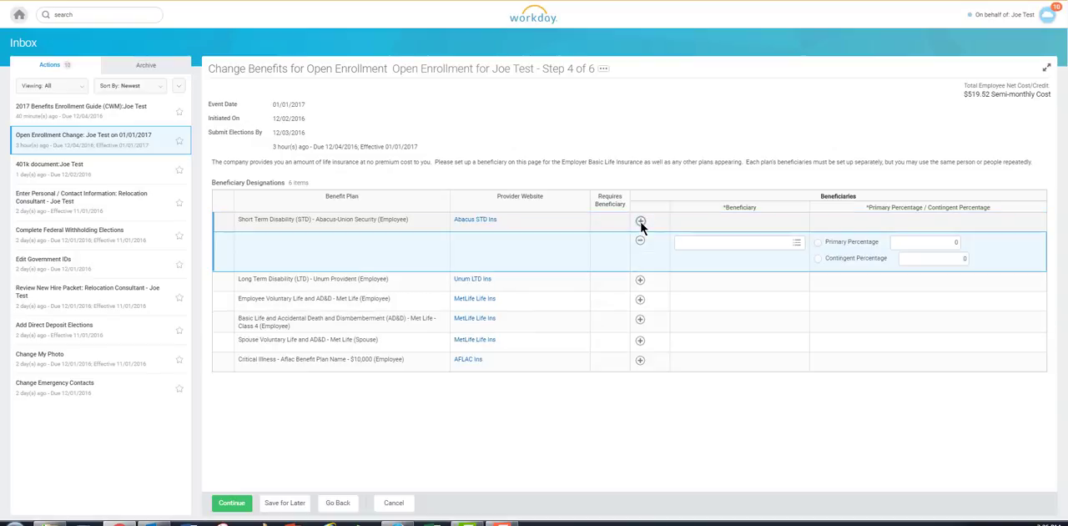
click(798, 244)
click(744, 259)
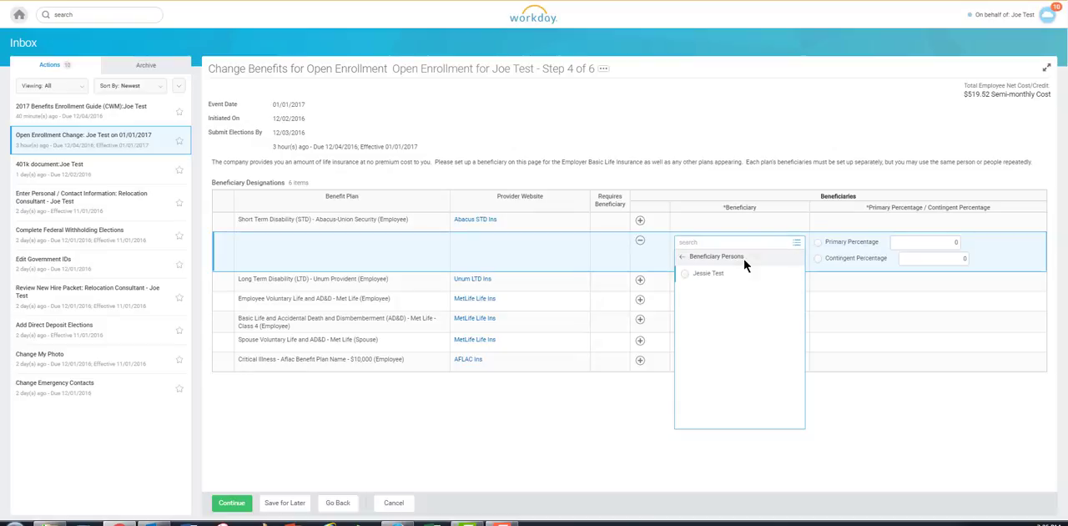
click(708, 274)
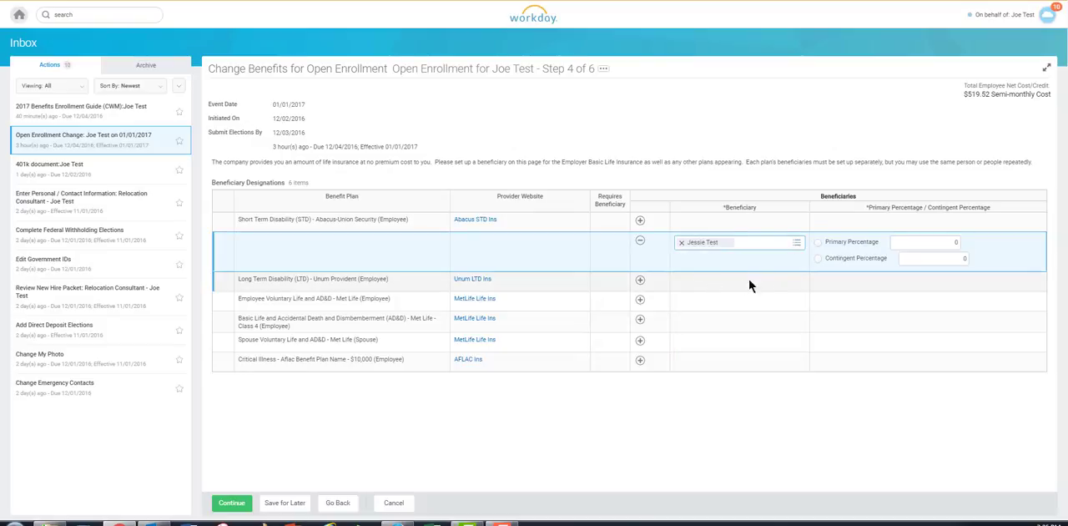
click(818, 242)
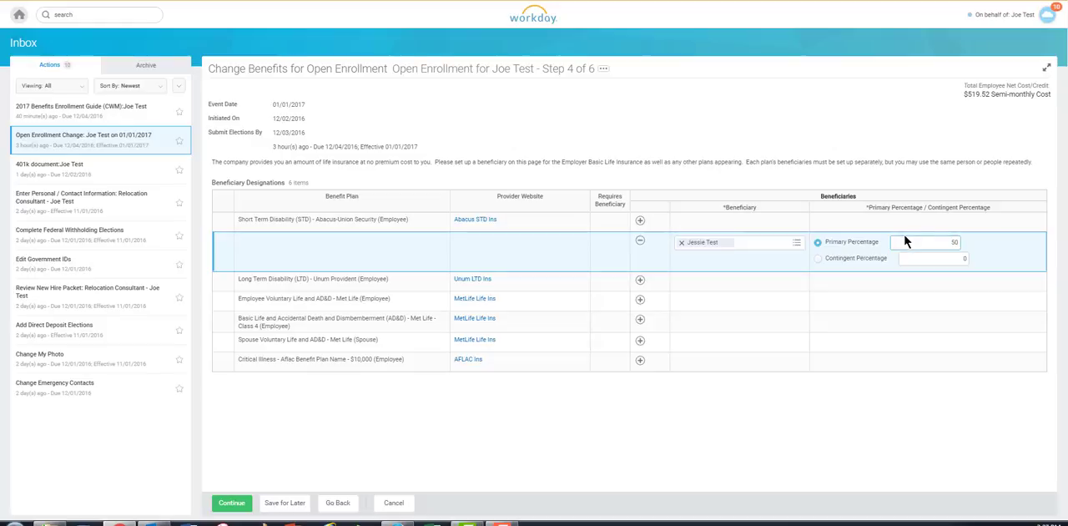
click(908, 242)
mouse_move(845, 263)
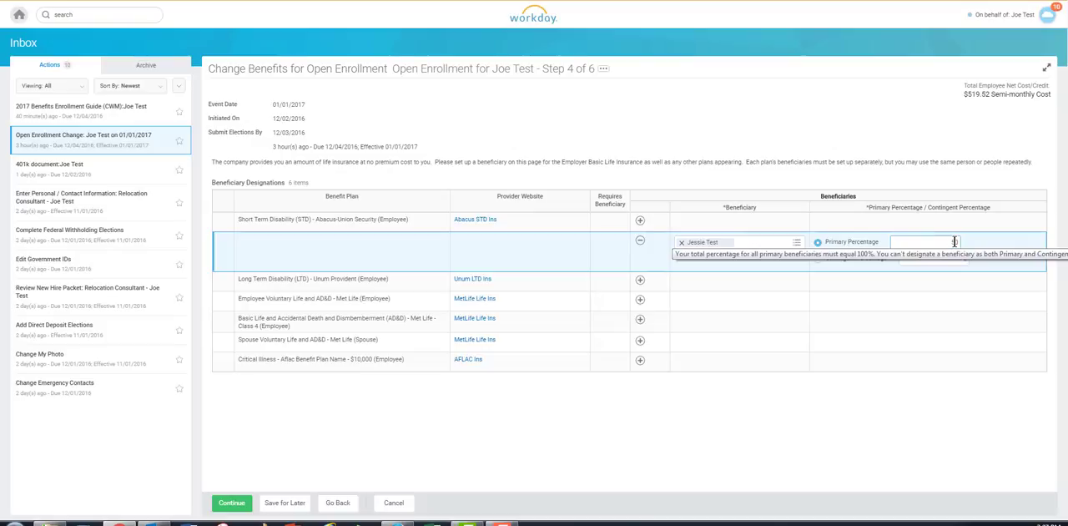
- Add a second beneficiary row for Short Term Disability and start creating a new beneficiary with the relationship Sibling
click(641, 222)
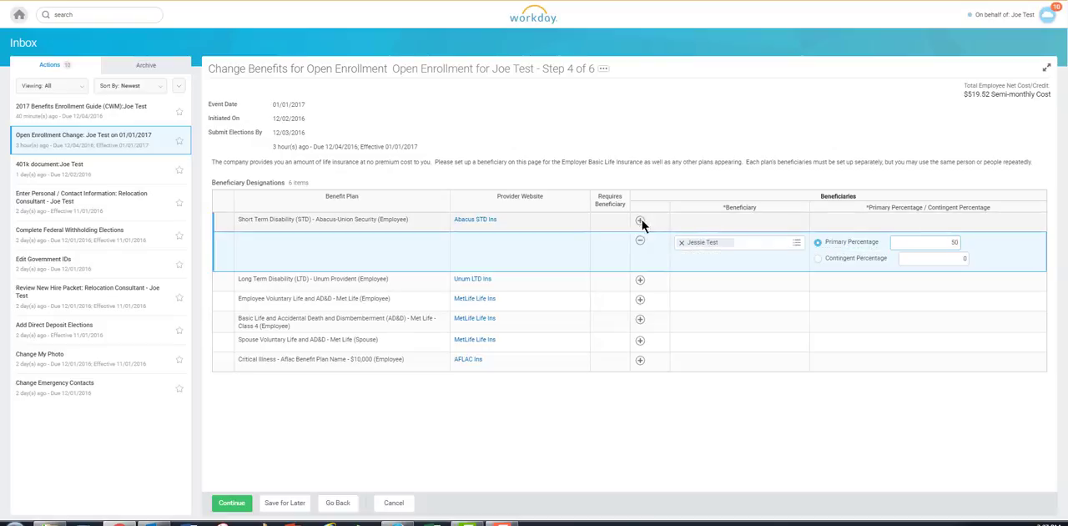
click(796, 242)
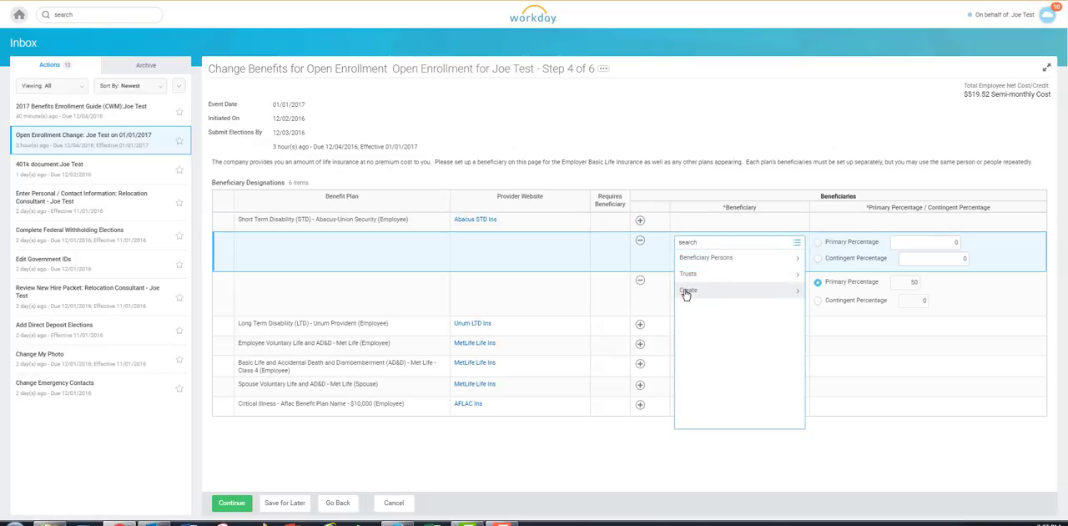
click(688, 290)
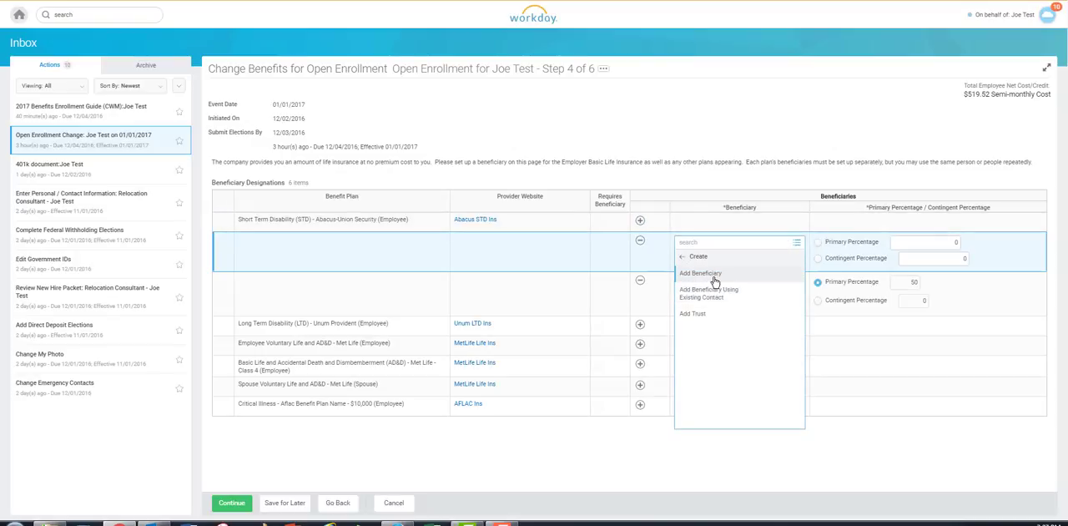
click(708, 275)
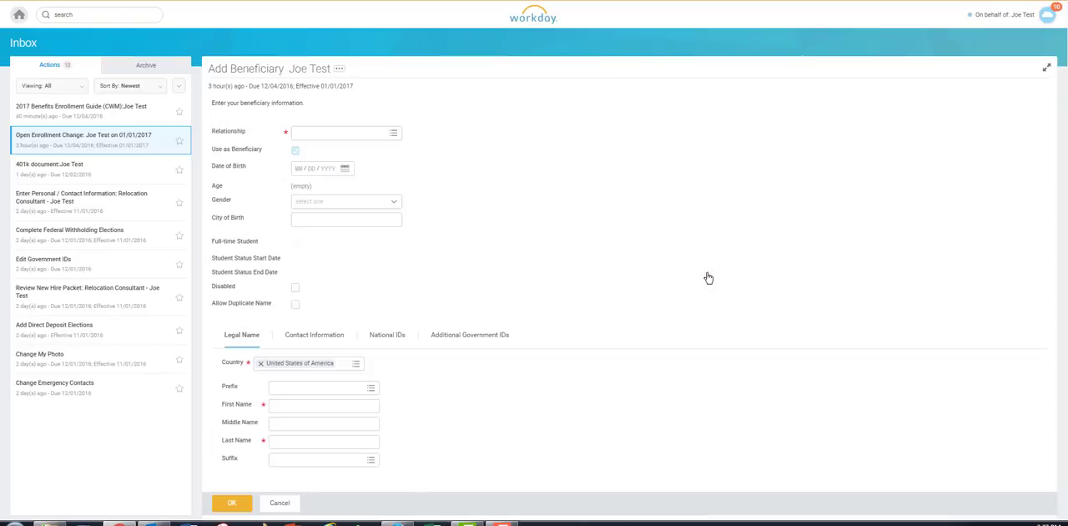
click(328, 136)
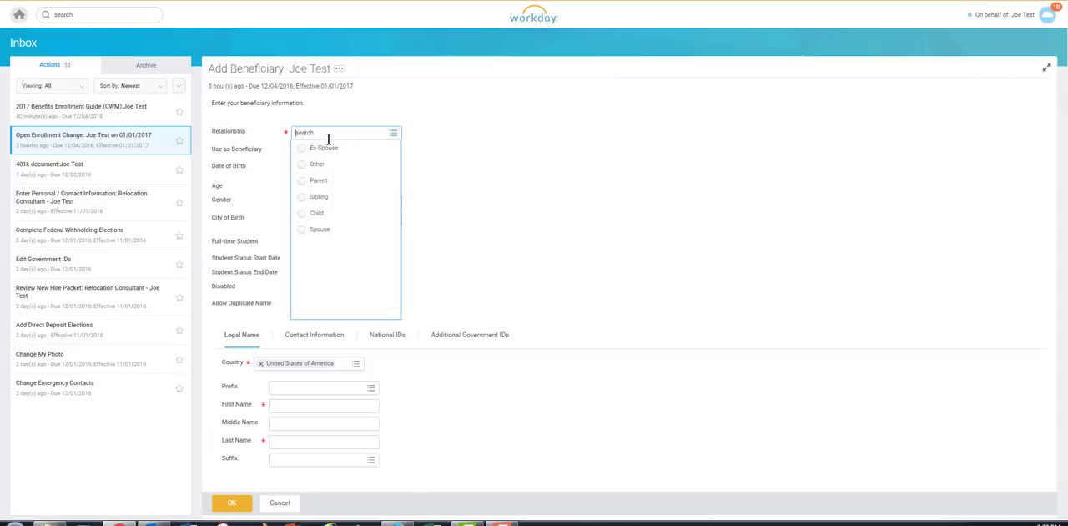
click(318, 197)
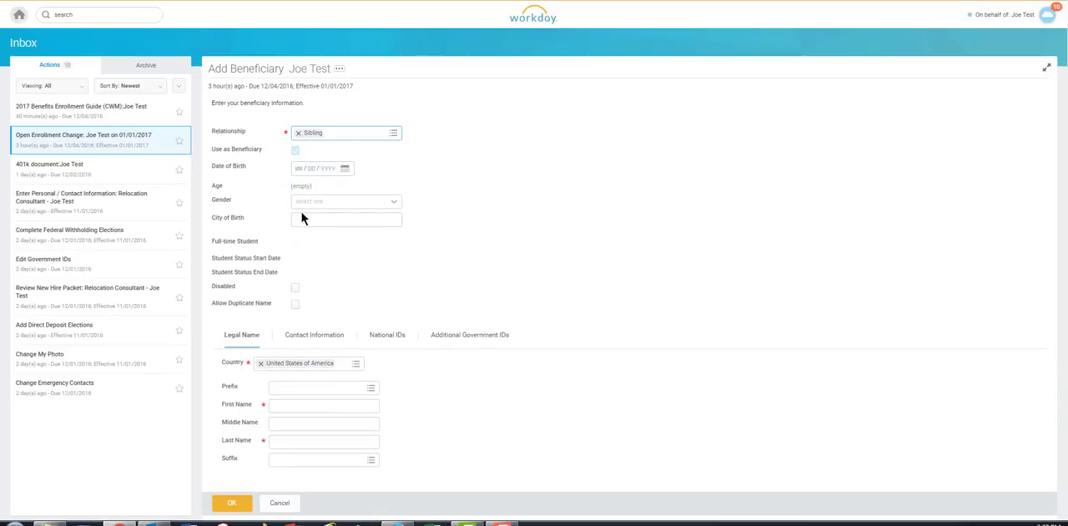
- Enter the new beneficiary's first and last name under the legal name, and display their contact information
scroll(382, 292, down, 1)
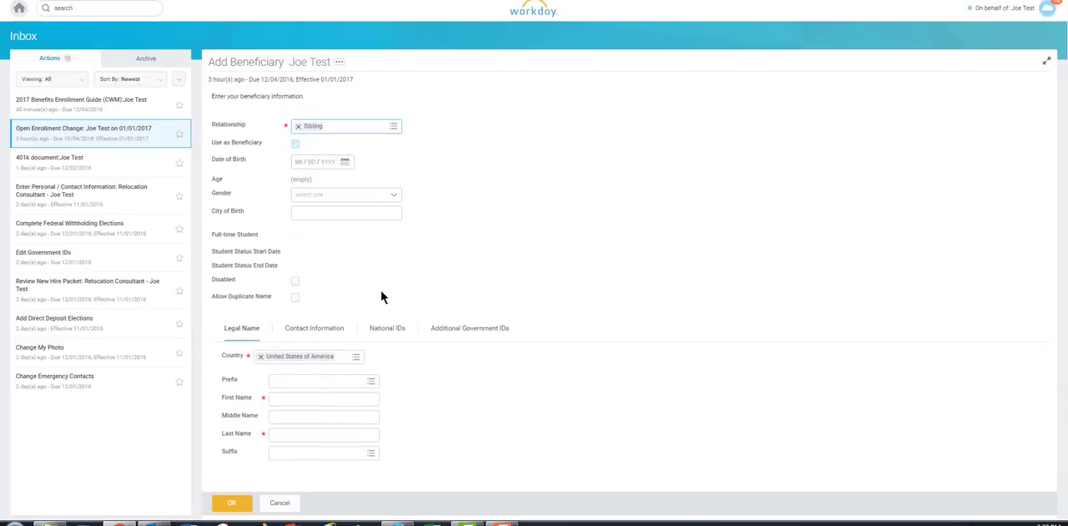
click(299, 394)
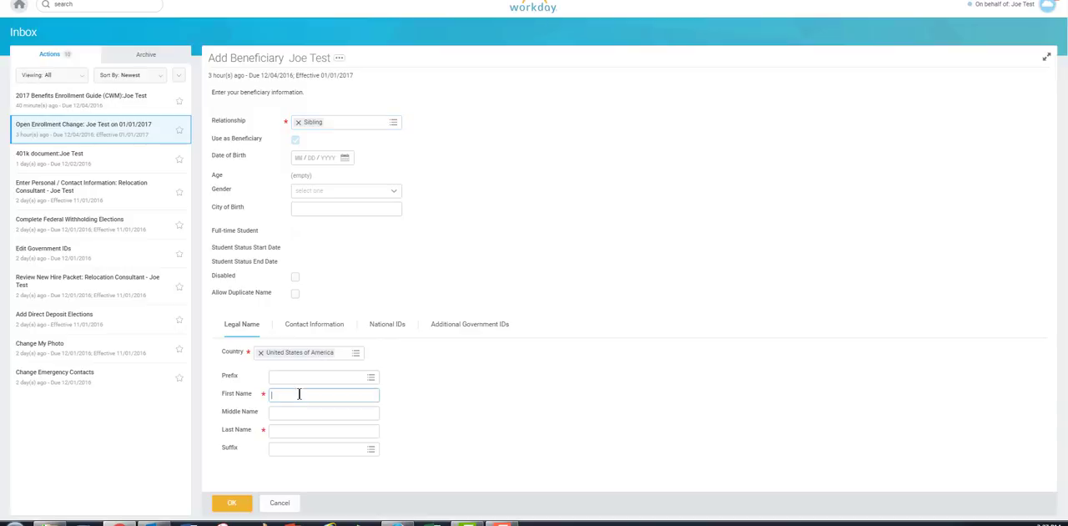
text(Kris)
key(Tab)
key(Tab)
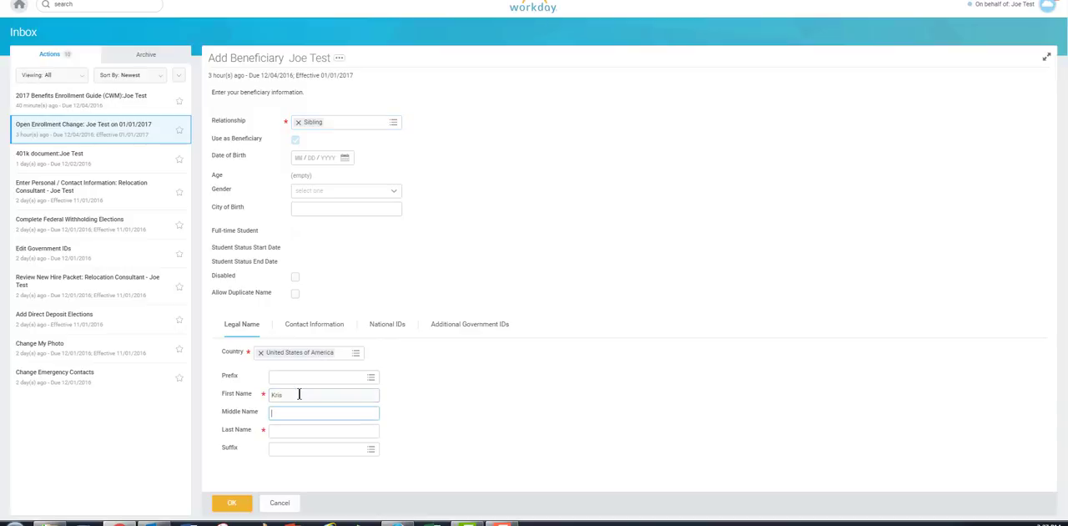
text(Test)
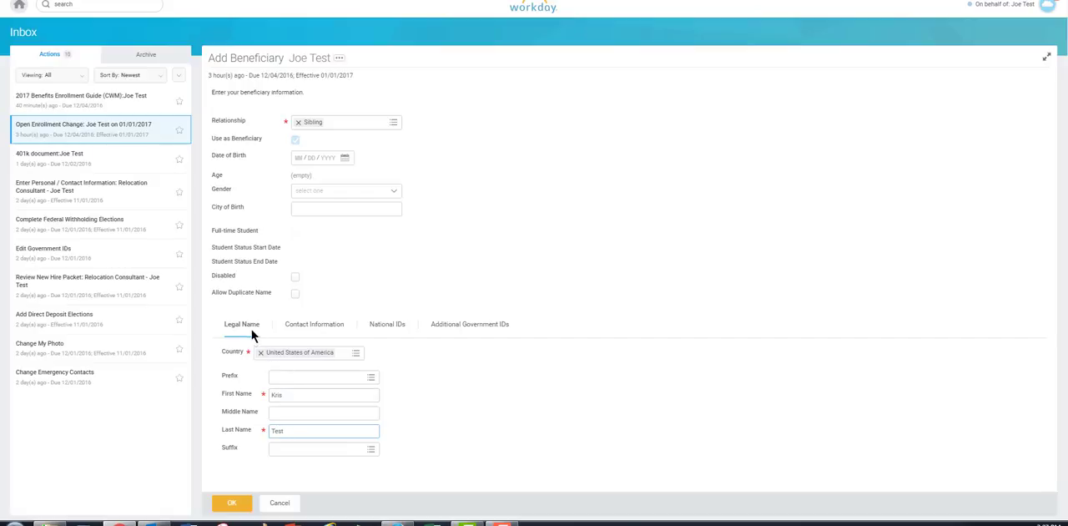
click(303, 328)
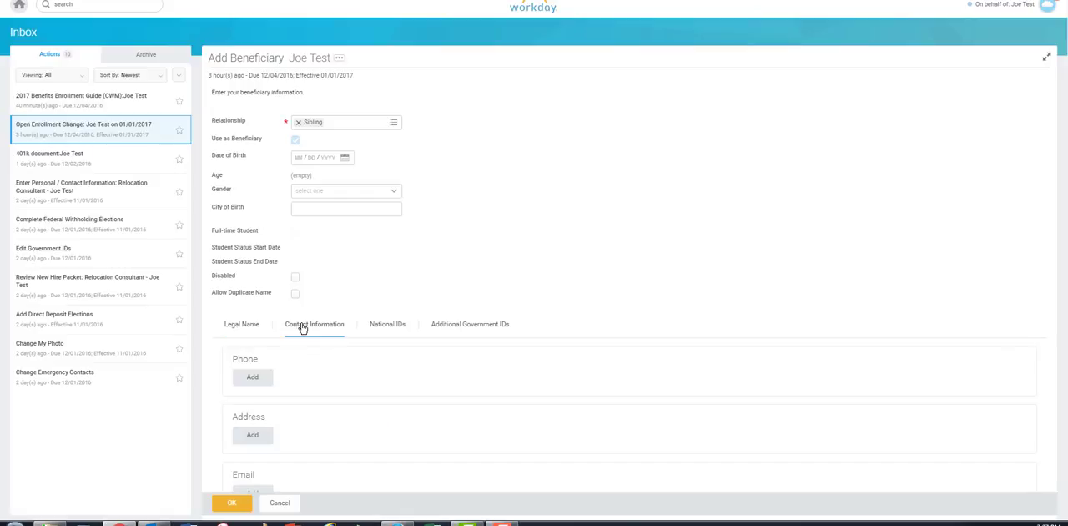
scroll(345, 406, down, 3)
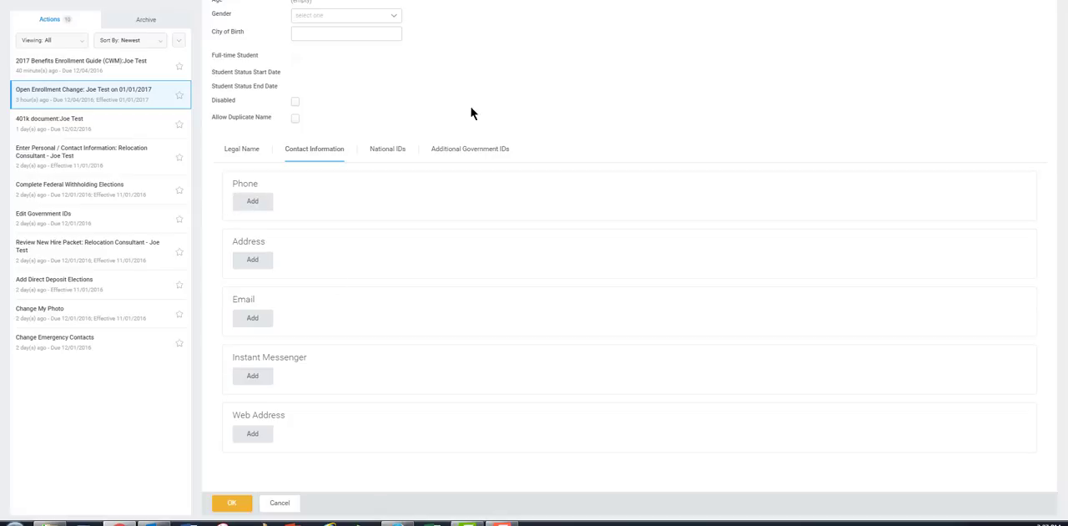
- Try to save the new beneficiary without an address and view the error details
click(240, 503)
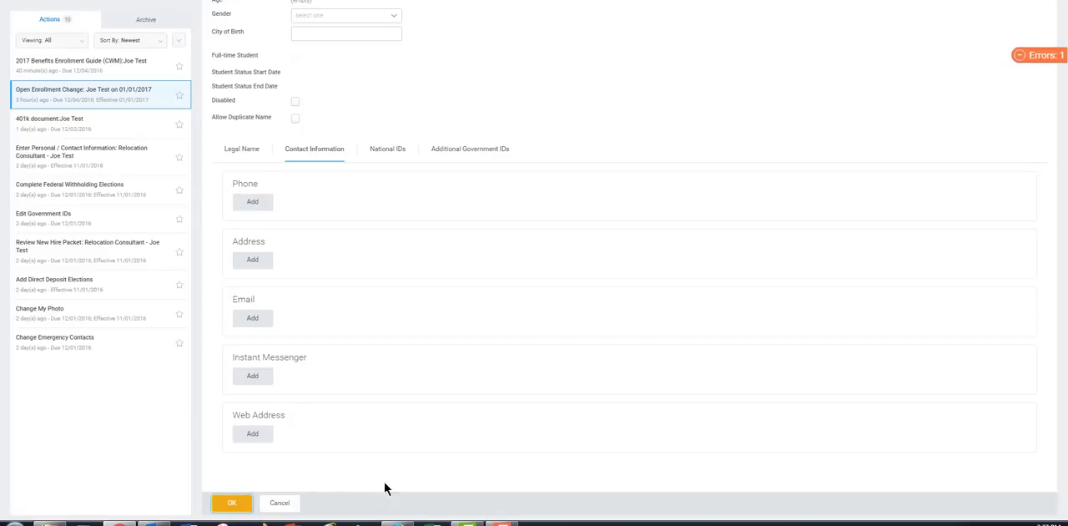
click(1019, 57)
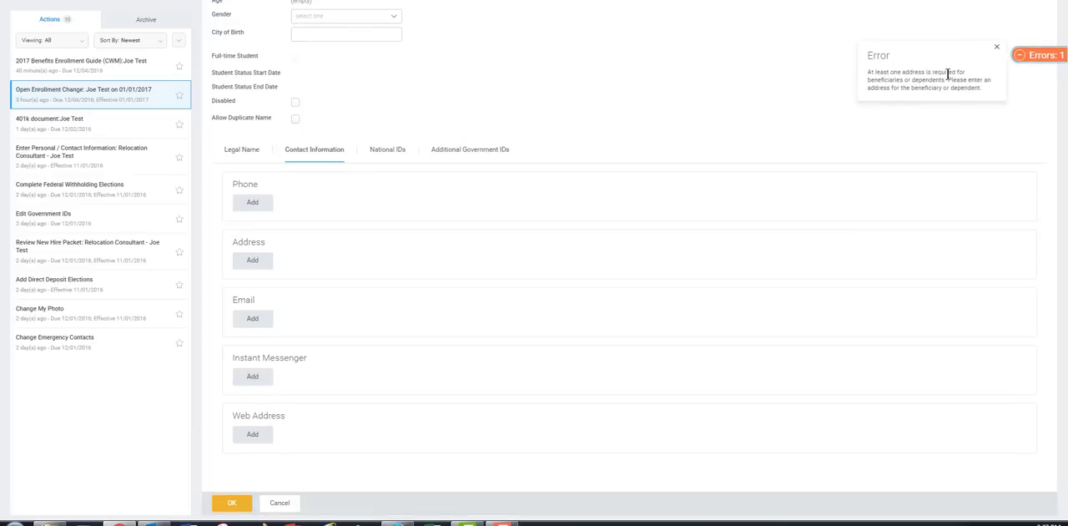
click(610, 101)
- Add an address for the new beneficiary, entering the street address, city, state and postal code
click(249, 263)
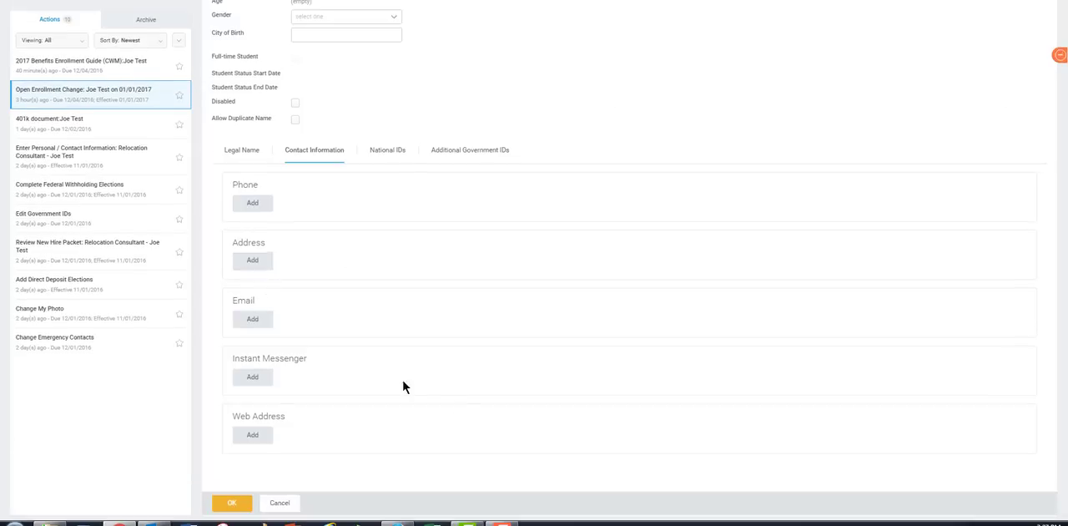
click(334, 305)
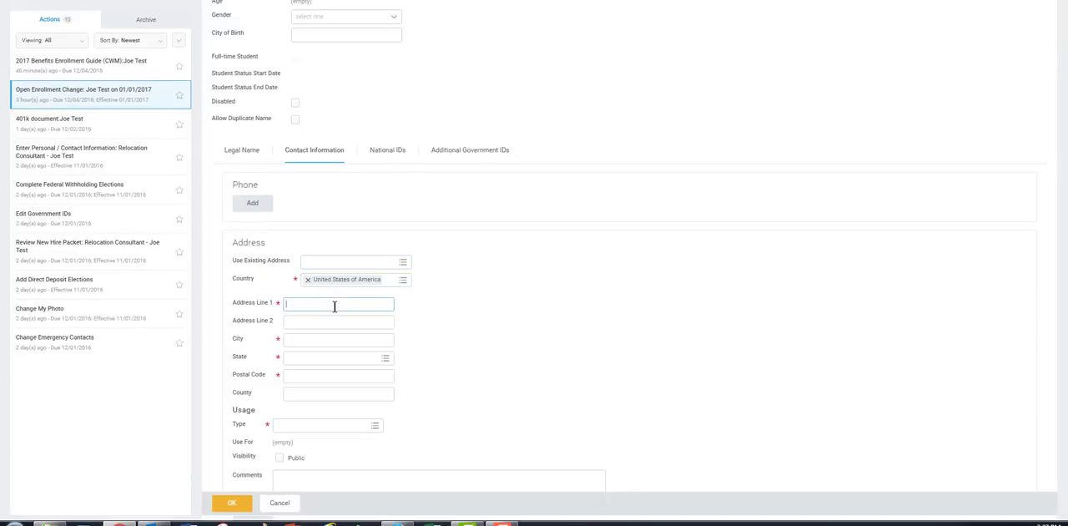
text(123 Easy St)
key(Tab)
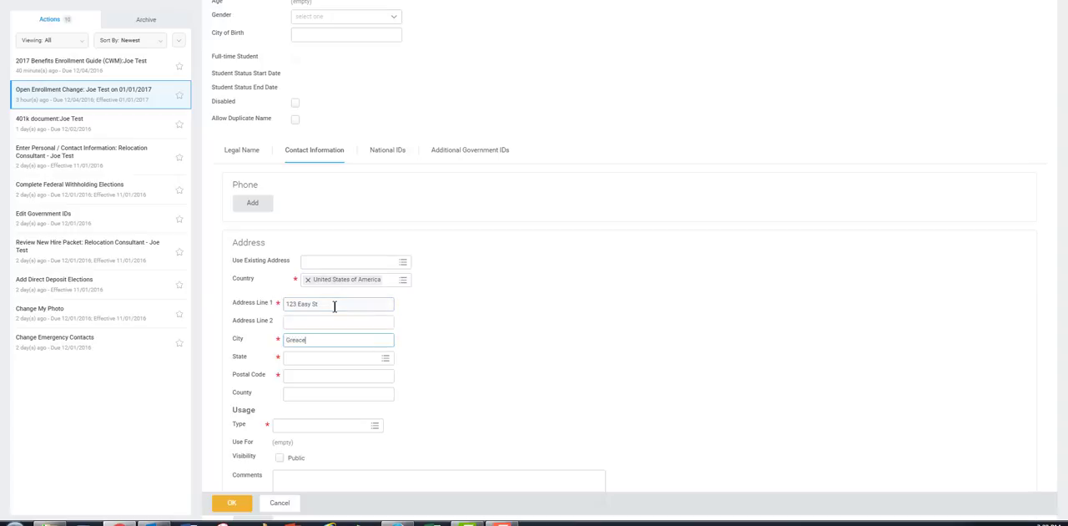
text(Graceville)
key(Tab)
text(FL)
key(Tab)
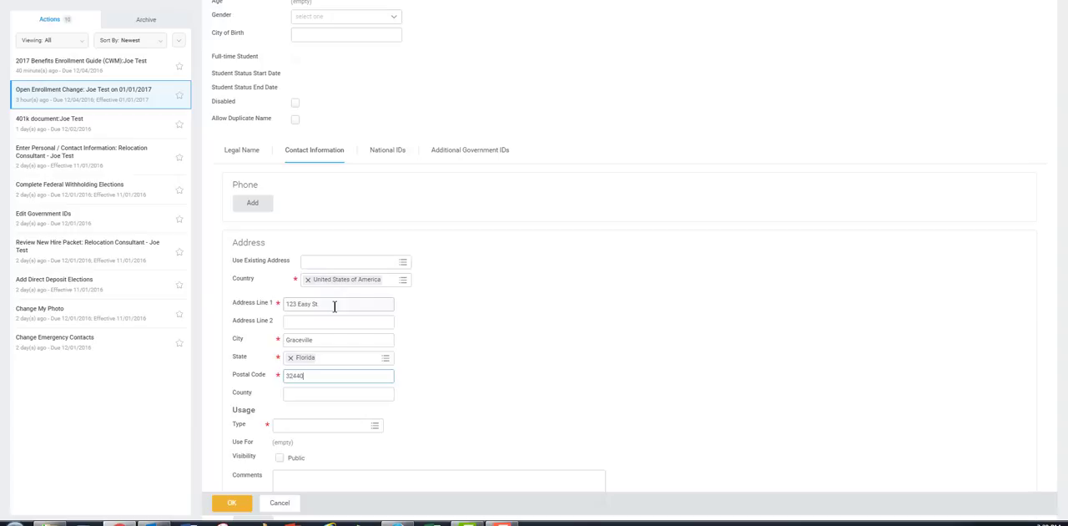
- Set the address usage type to Home and save the new beneficiary
click(326, 428)
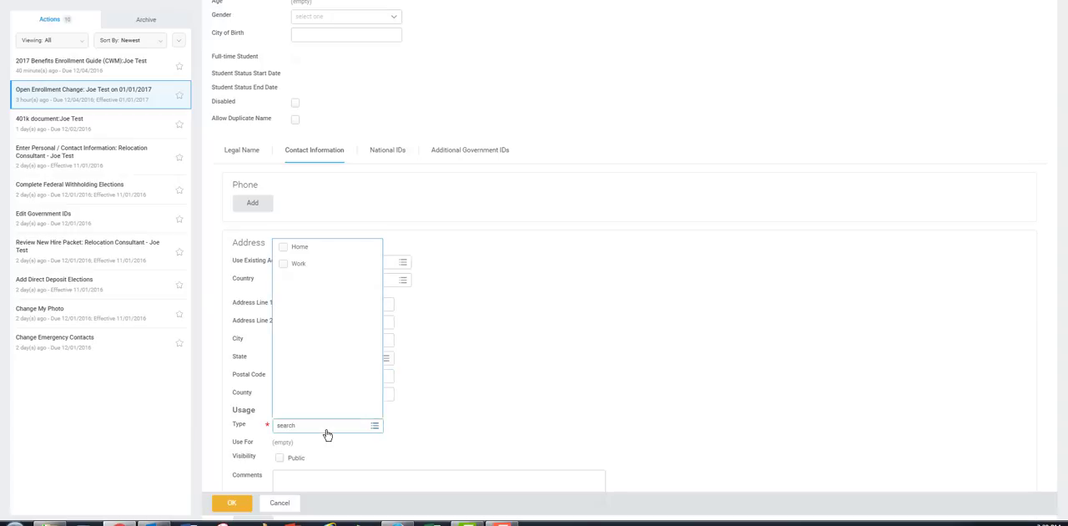
click(299, 247)
click(706, 341)
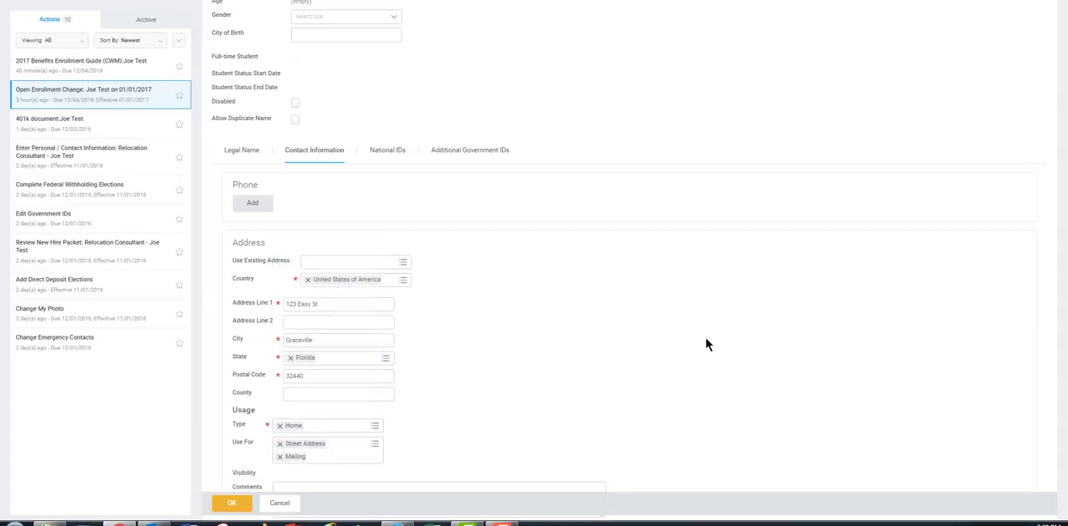
click(227, 505)
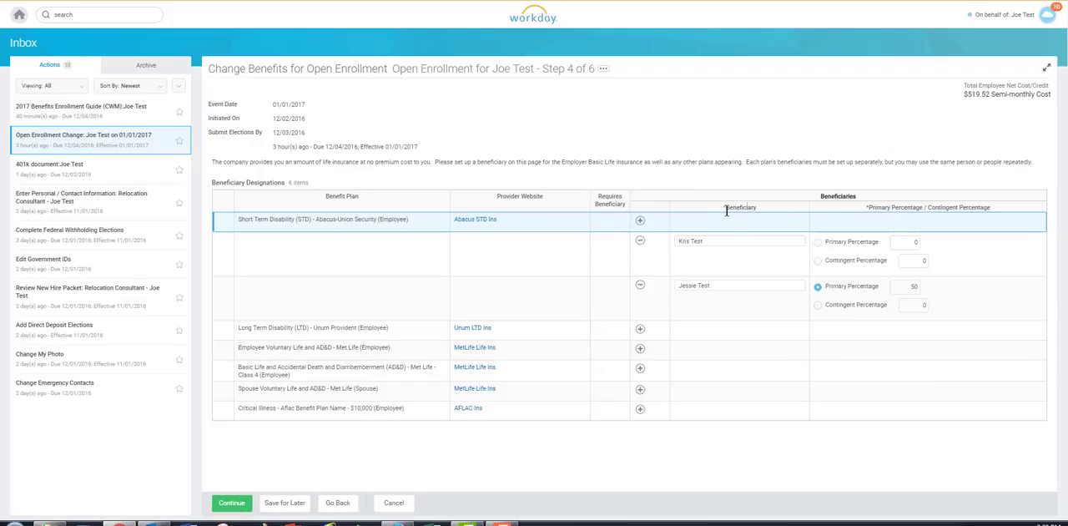
- Set the new sibling beneficiary's primary percentage to 50 for Short Term Disability and continue to the additional benefits elections
click(819, 243)
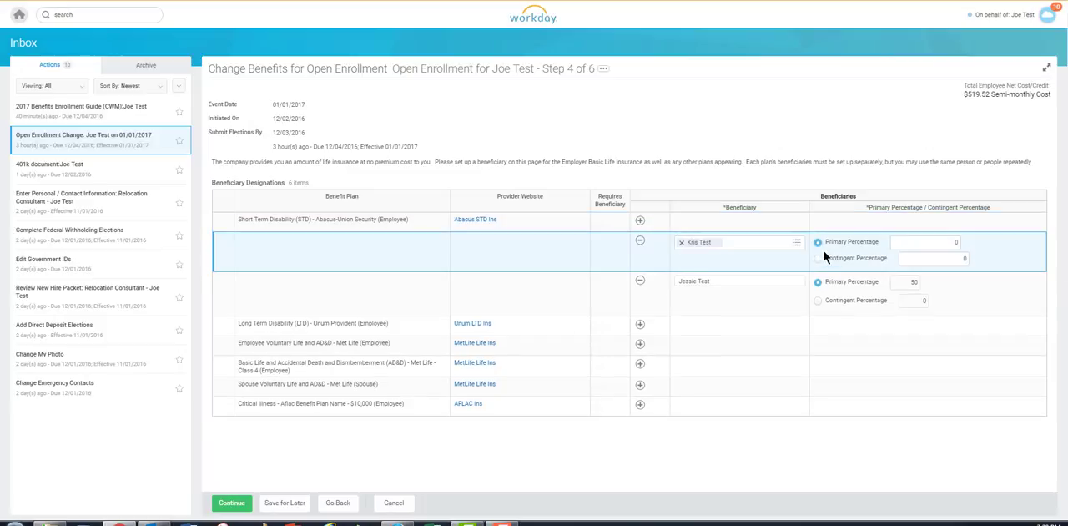
click(911, 243)
click(924, 148)
click(232, 503)
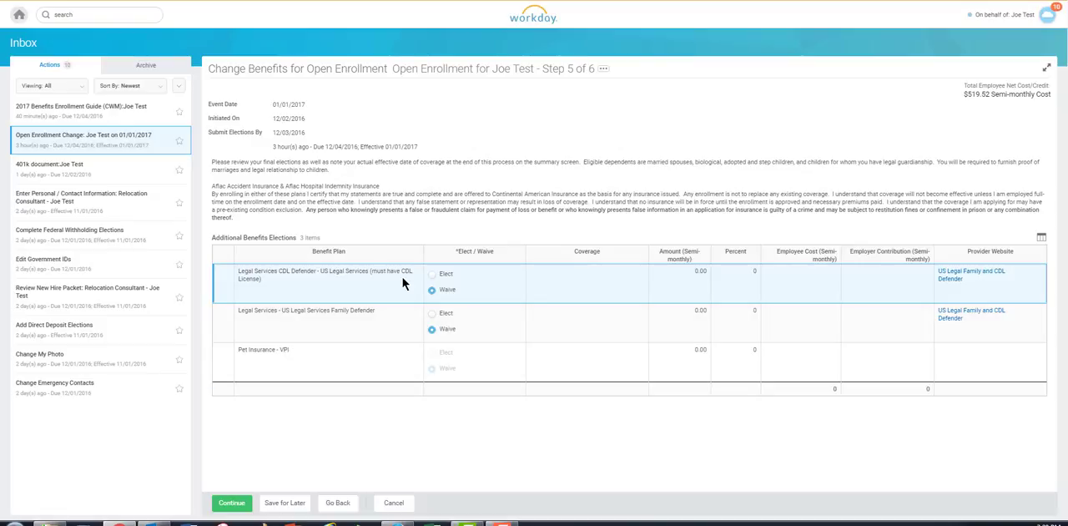
- Elect Legal Services CDL Defender - US Legal Services and continue to the benefit elections review
click(432, 273)
click(226, 506)
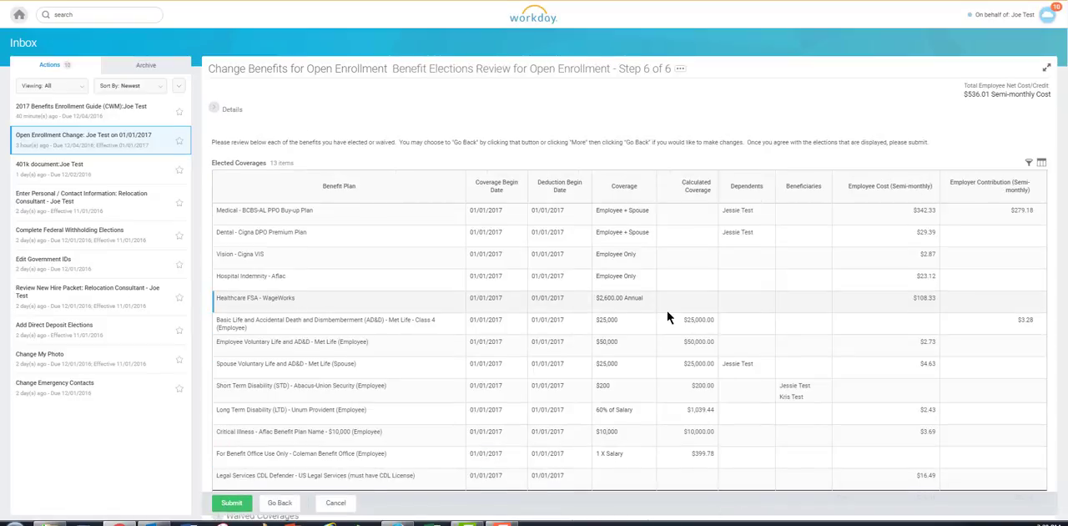
- Review the elected coverages, the waived coverages and the beneficiary designations on the final summary
scroll(668, 317, down, 1)
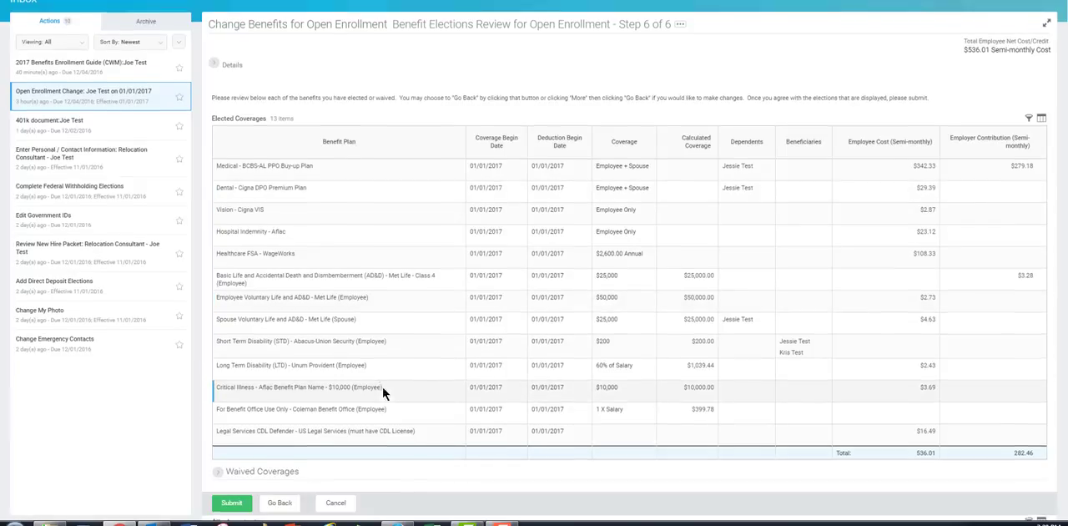
scroll(382, 387, down, 5)
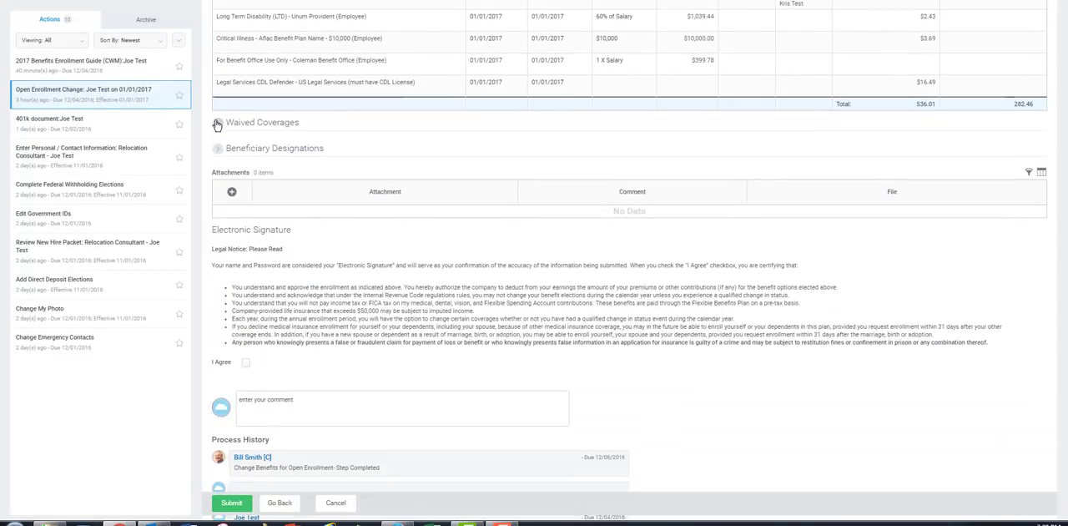
click(217, 123)
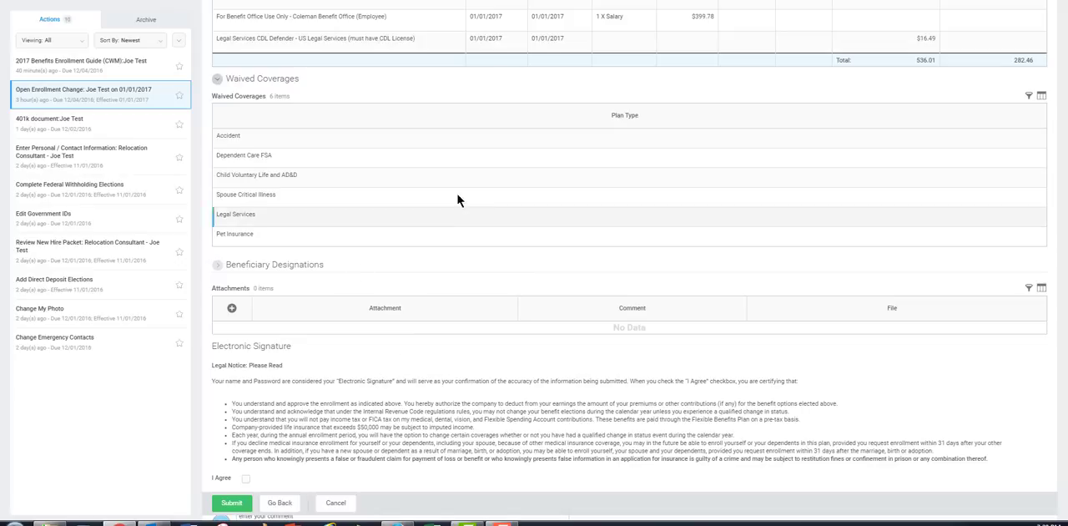
click(219, 80)
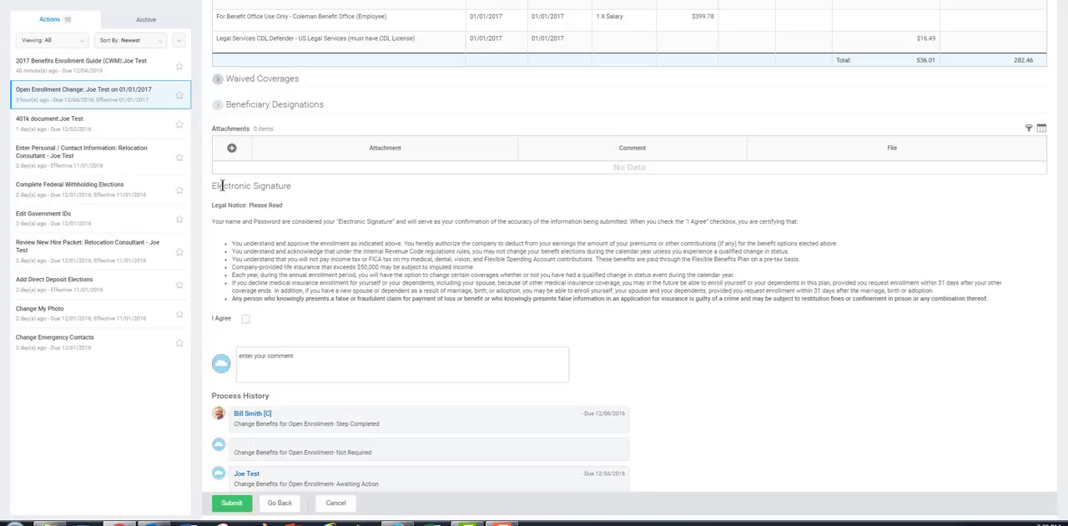
click(220, 105)
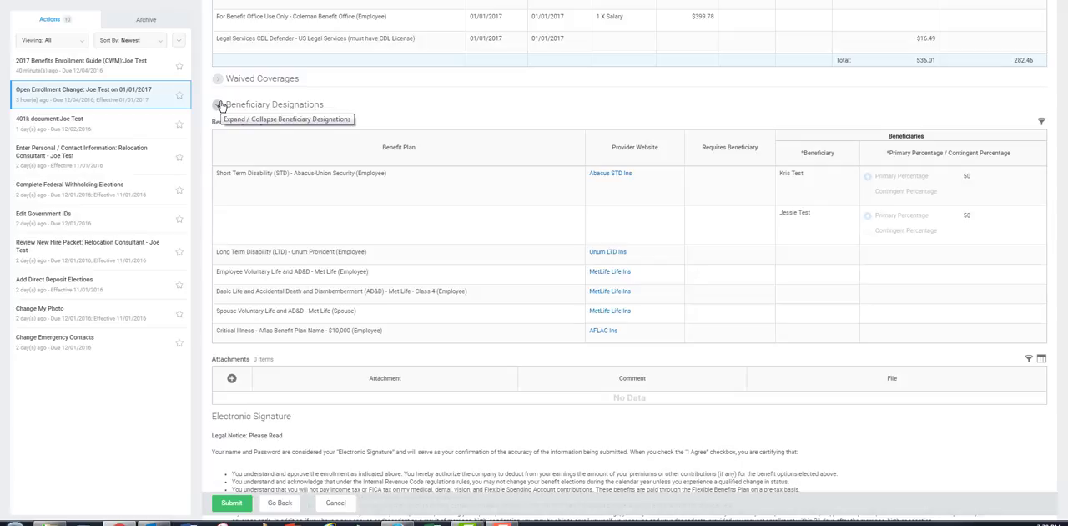
- Collapse the beneficiary designations, agree to the electronic signature's legal notice and submit the open enrollment elections
click(219, 105)
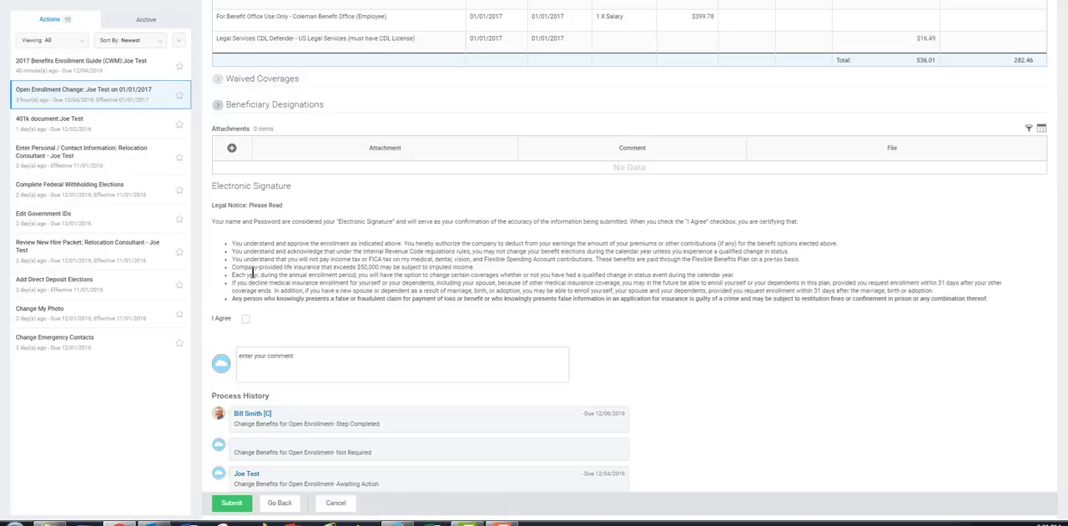
click(246, 319)
scroll(392, 316, down, 1)
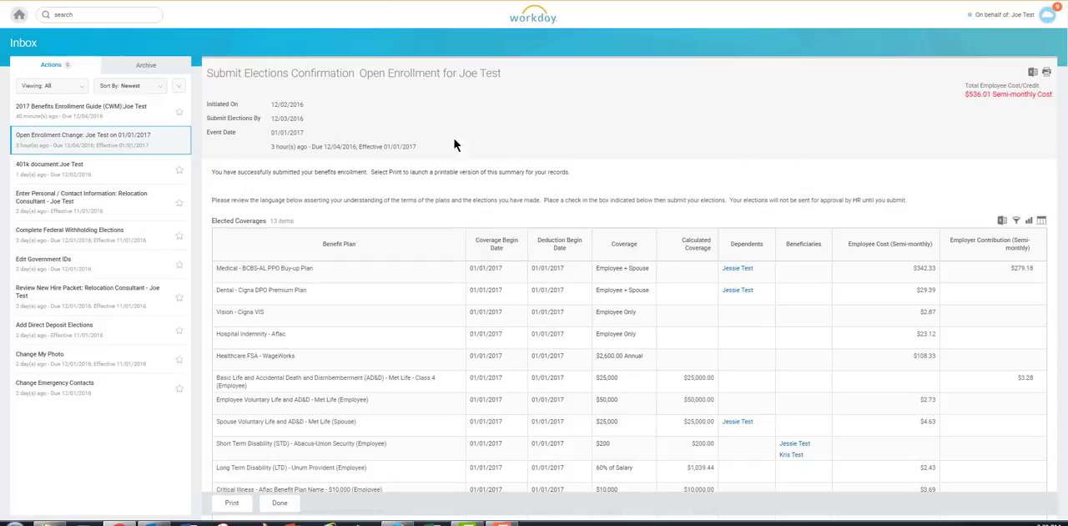
- Review the submitted elections confirmation, from the elected coverages through the electronic signature, and finish the enrollment task
scroll(359, 150, down, 3)
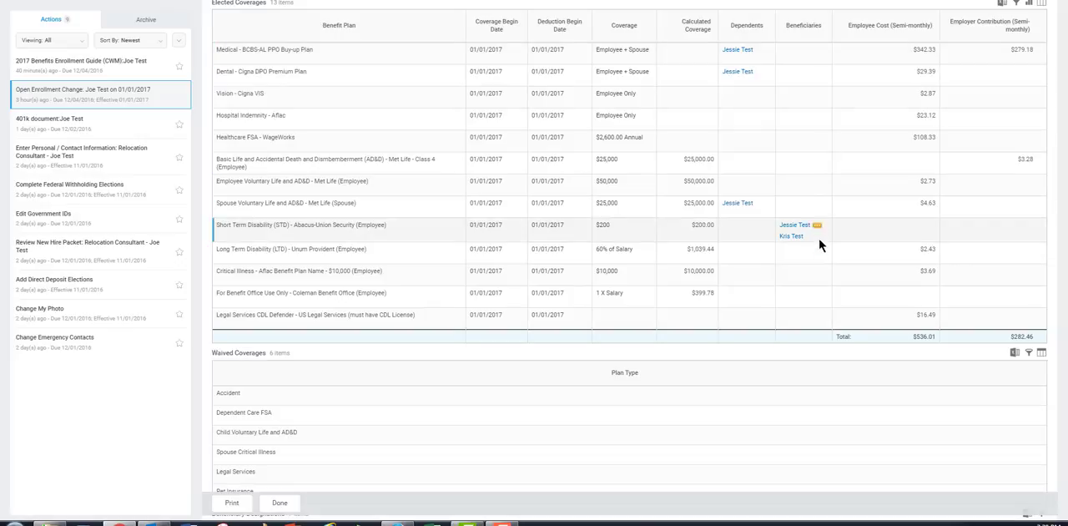
scroll(370, 267, down, 5)
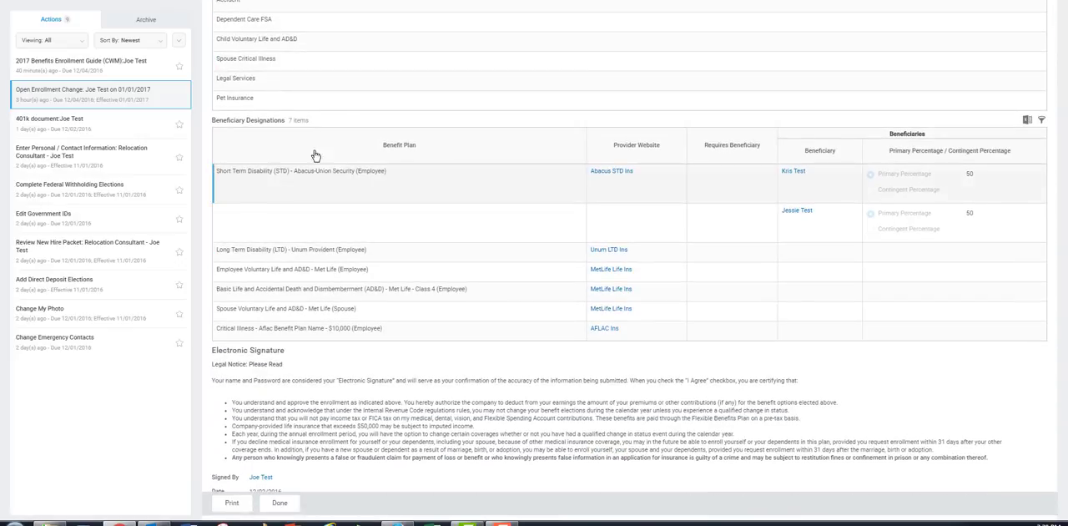
scroll(392, 231, down, 1)
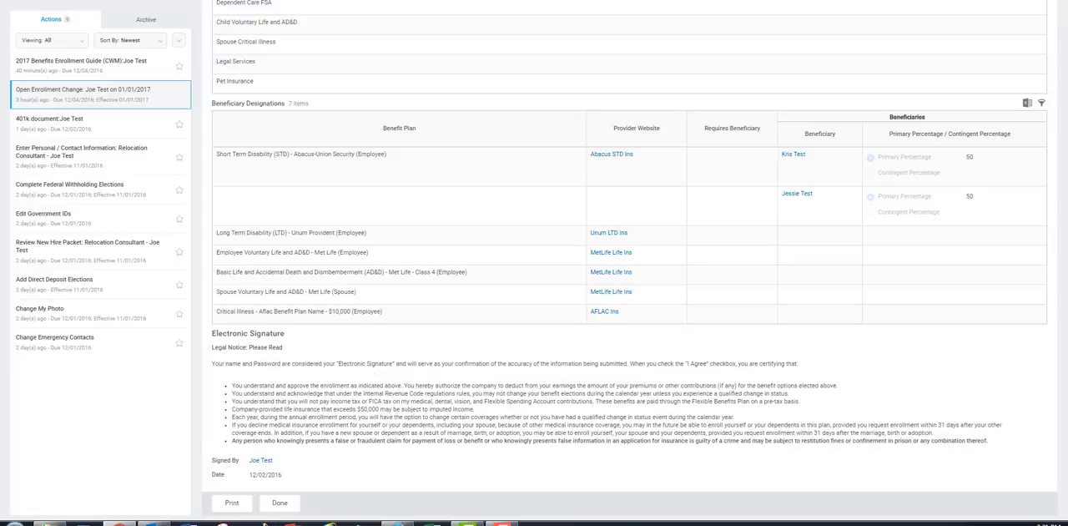
click(277, 505)
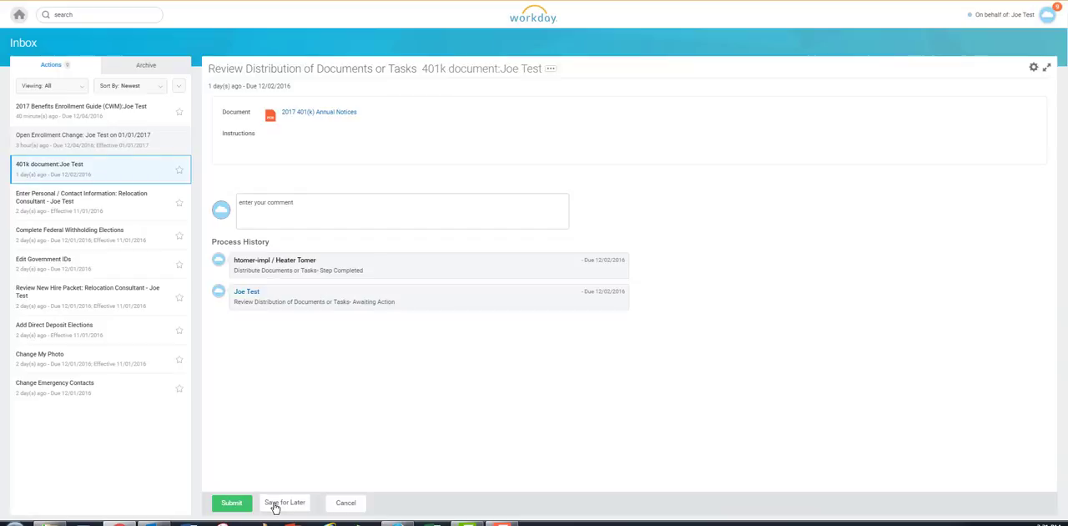